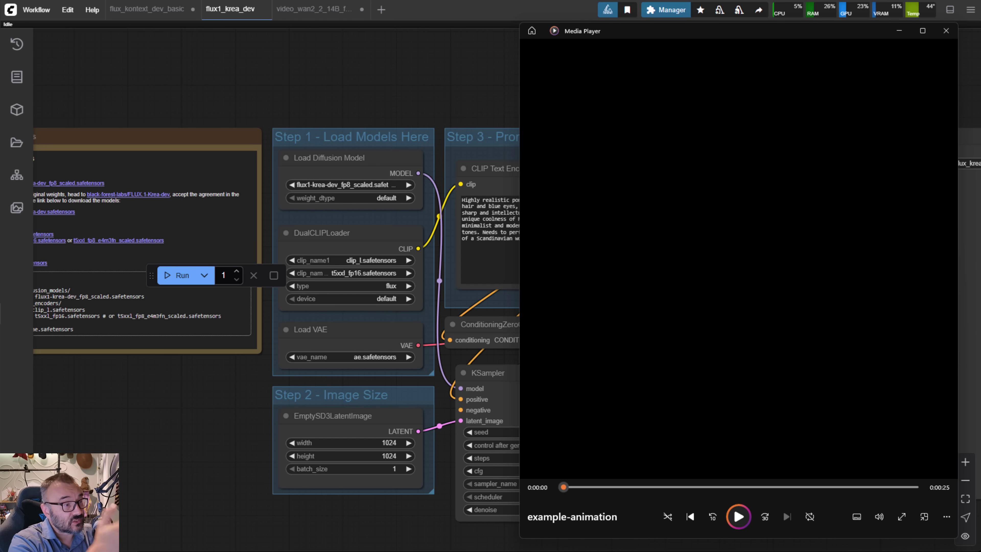
- Dismiss the example animation player to reveal the flux1_krea_dev workflow canvas again
{"action": "key", "text": "alt+Tab"}
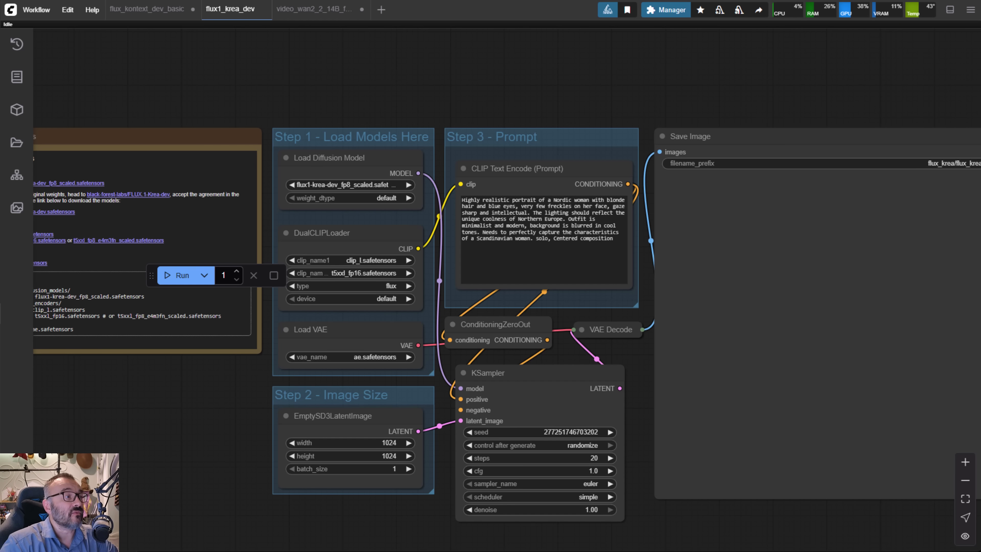
{"action": "left_click", "coordinate": [96, 10]}
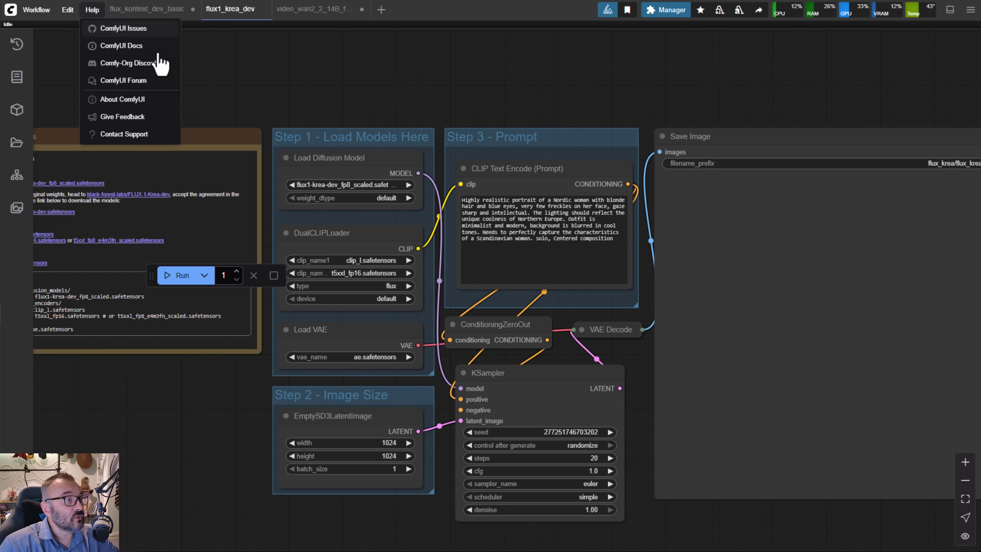
{"action": "left_click", "coordinate": [134, 100]}
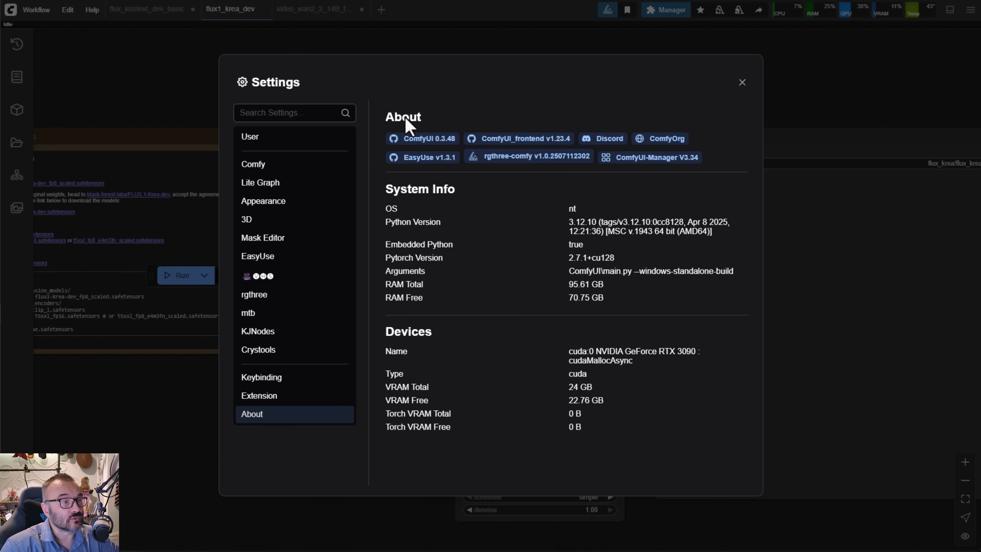
{"action": "left_click", "coordinate": [742, 83]}
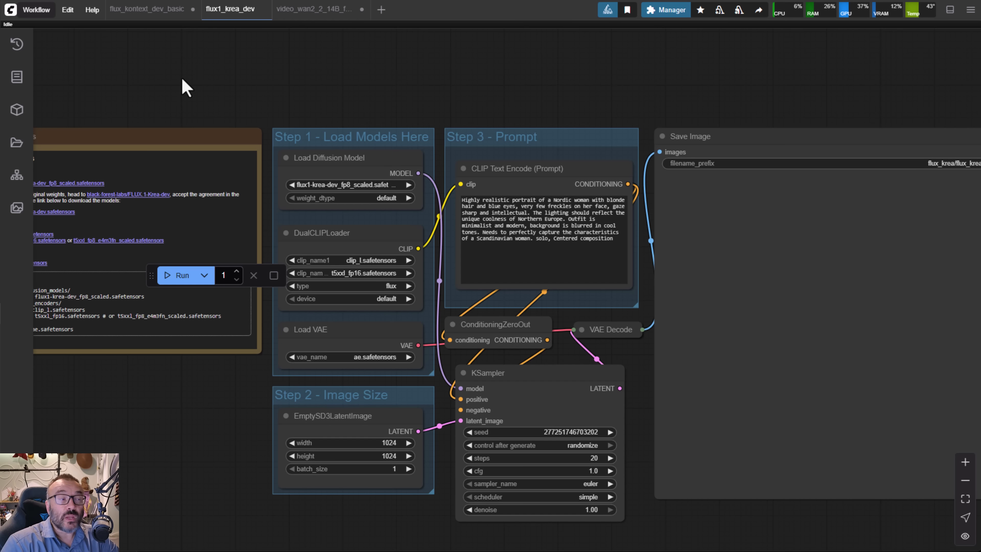
- Pan the canvas, glance at flux_kontext_dev_basic, then switch to the video_wan2_2_14B workflow
{"action": "mouse_move", "coordinate": [170, 76]}
{"action": "left_mouse_down"}
{"action": "mouse_move", "coordinate": [169, 66]}
{"action": "mouse_move", "coordinate": [160, 78]}
{"action": "left_mouse_up"}
{"action": "left_click_drag", "start_coordinate": [565, 90], "coordinate": [457, 88]}
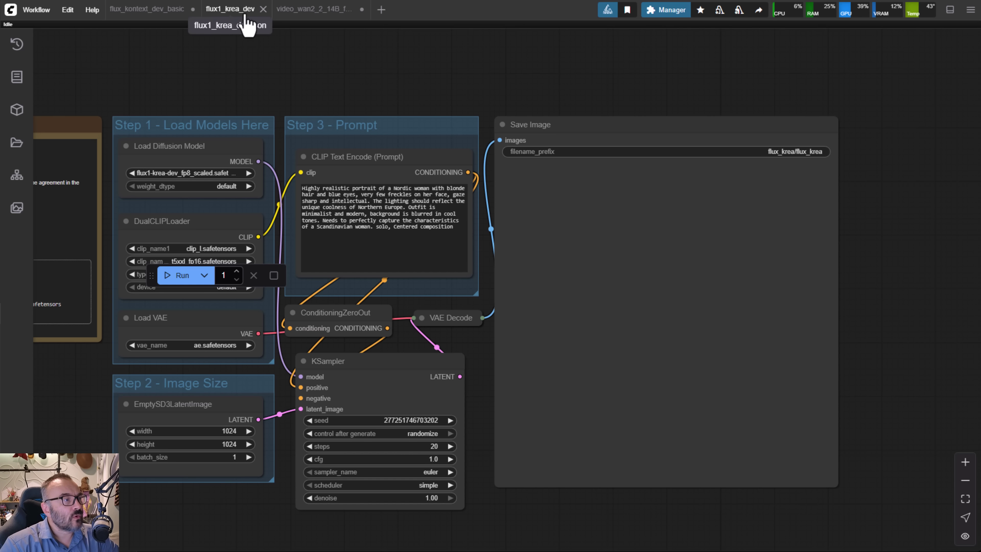
{"action": "left_click", "coordinate": [114, 10]}
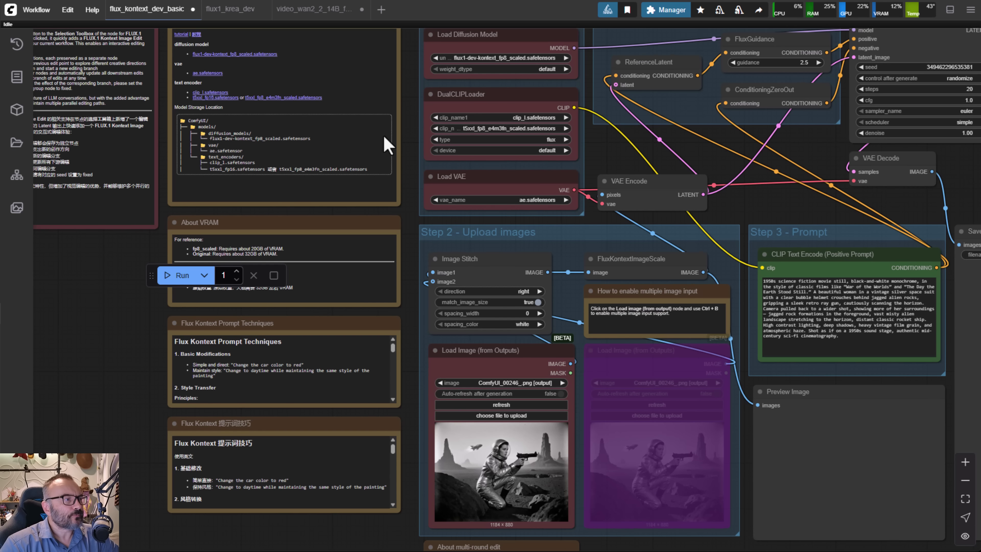
{"action": "left_click", "coordinate": [305, 9]}
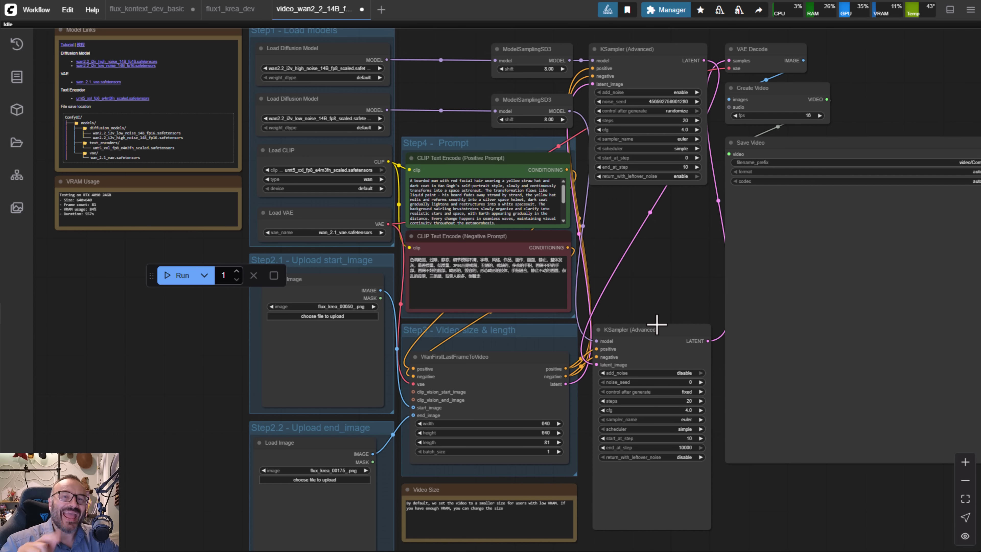
{"action": "left_click", "coordinate": [43, 7]}
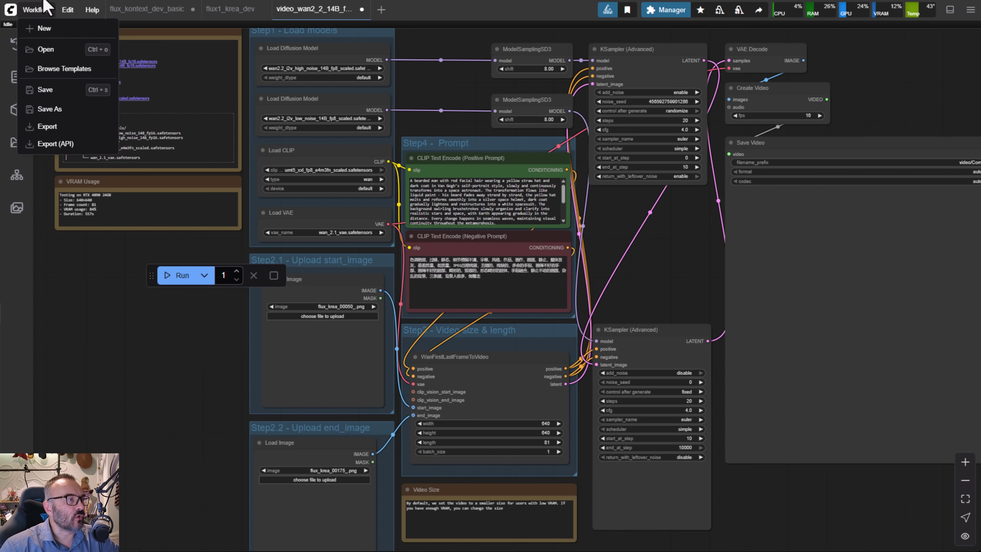
- Browse the built-in workflow templates filtered to the Video category
{"action": "left_click", "coordinate": [48, 69]}
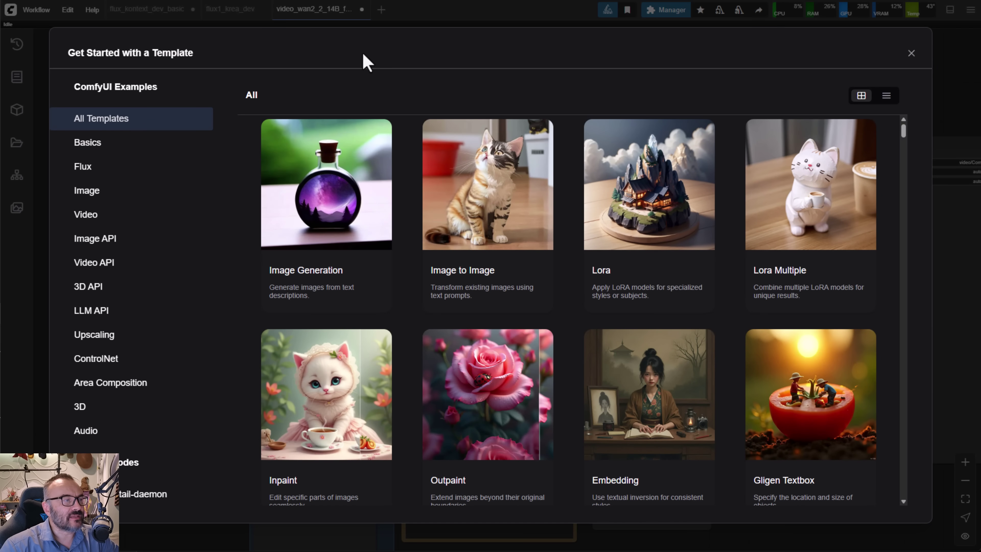
{"action": "left_click", "coordinate": [83, 215]}
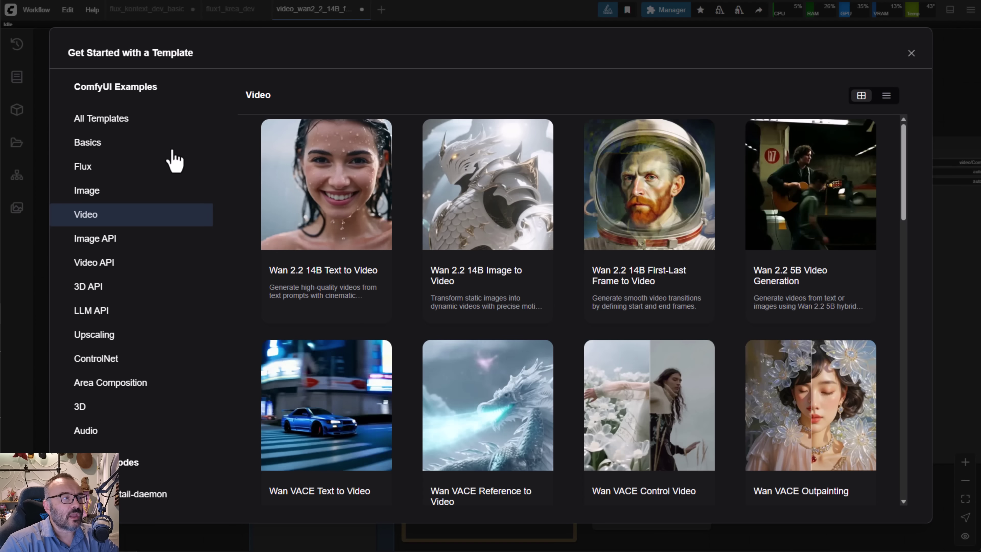
- Filter the template browser to the Flux category templates
{"action": "left_click", "coordinate": [99, 166]}
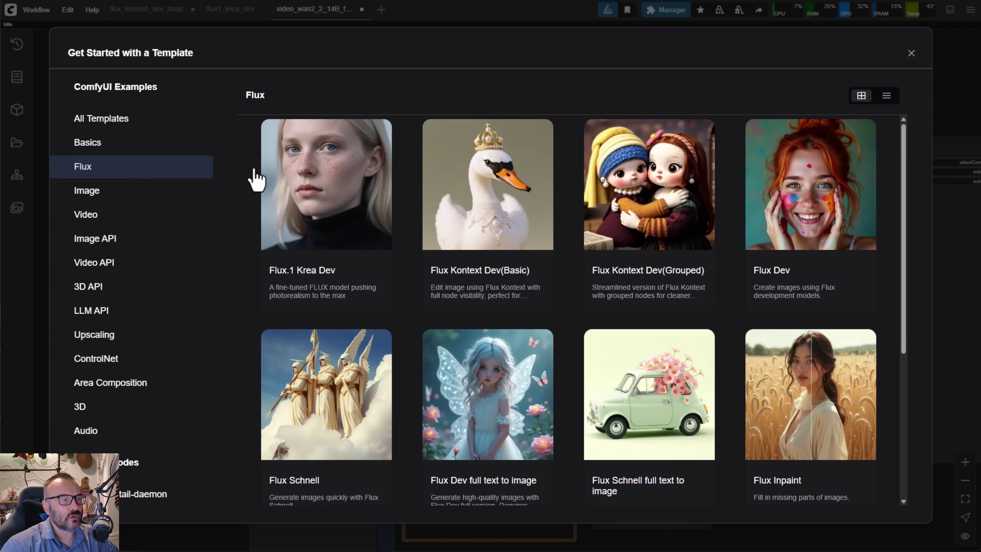
- Load the Flux.1 Krea Dev template and pan across its workflow
{"action": "left_click", "coordinate": [331, 232]}
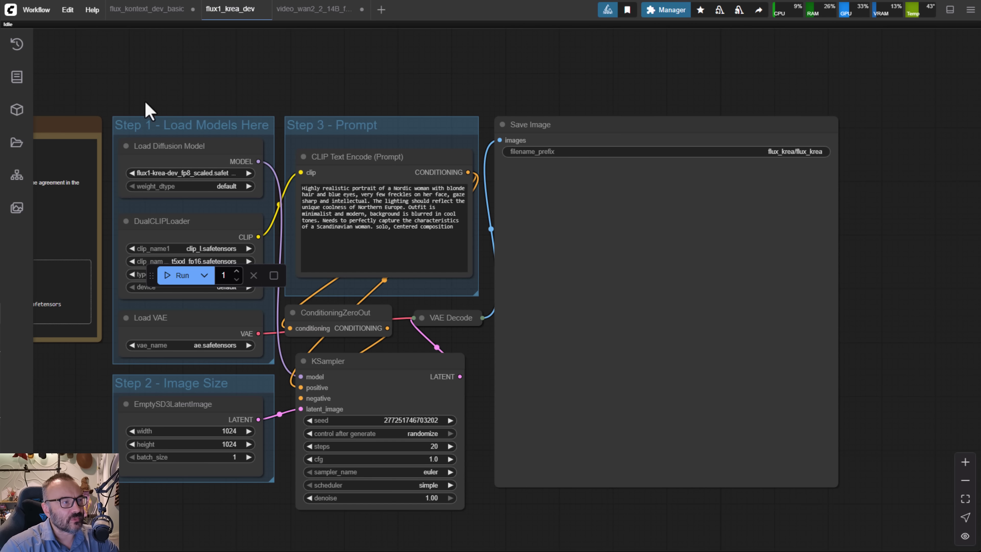
{"action": "left_click_drag", "start_coordinate": [195, 83], "coordinate": [367, 105]}
{"action": "scroll", "coordinate": [367, 105], "scroll_direction": "down", "scroll_amount": 2}
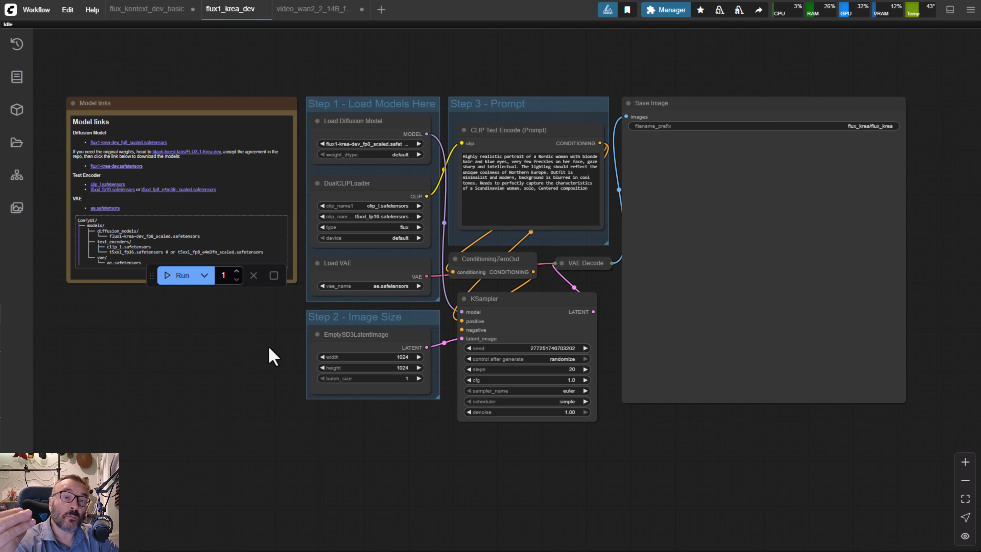
{"action": "scroll", "coordinate": [408, 230], "scroll_direction": "up", "scroll_amount": 5}
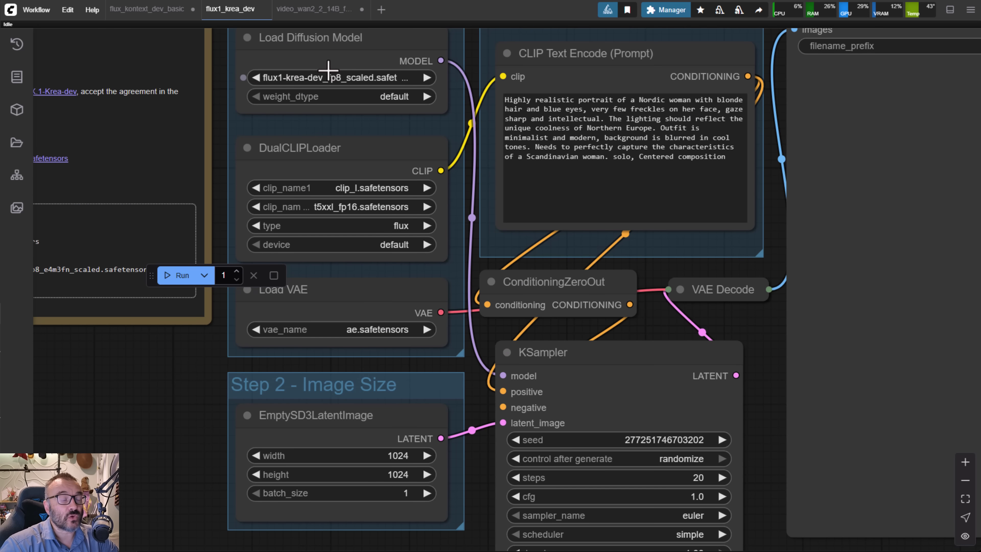
{"action": "scroll", "coordinate": [329, 70], "scroll_direction": "up", "scroll_amount": 4}
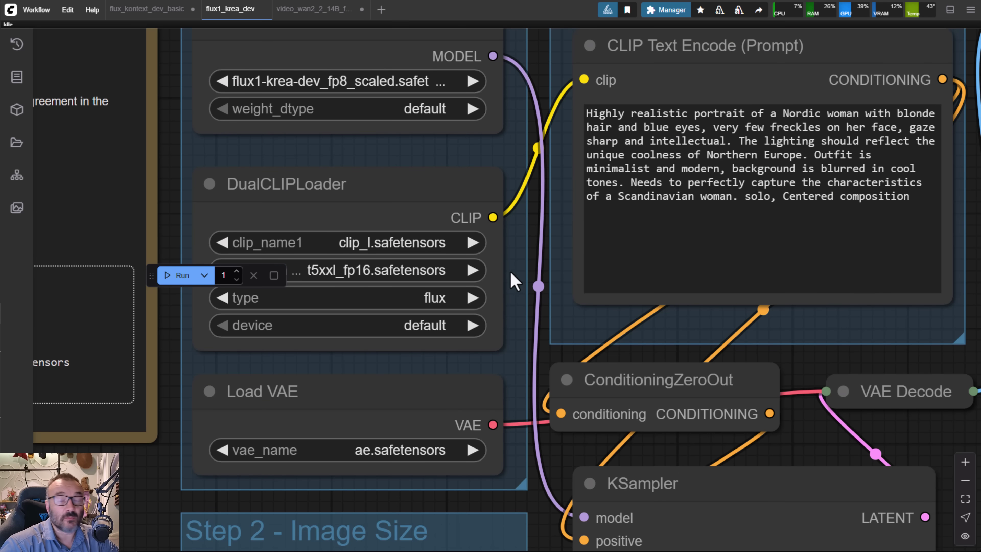
{"action": "scroll", "coordinate": [516, 282], "scroll_direction": "down", "scroll_amount": 5}
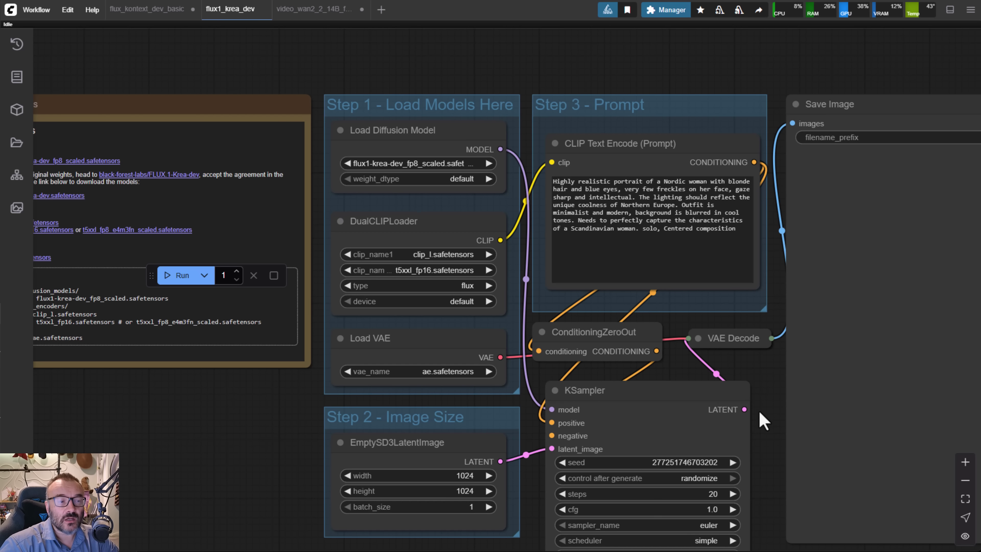
- Review the Krea graph's Load Models, 1024×1024 Image Size and portrait Prompt groups
{"action": "left_click_drag", "start_coordinate": [733, 376], "coordinate": [678, 363]}
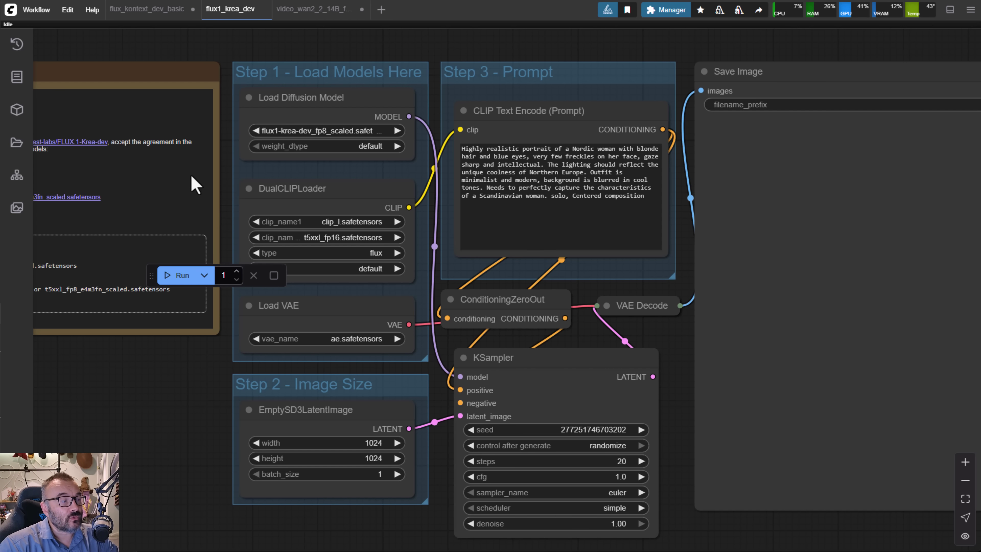
{"action": "left_click_drag", "start_coordinate": [195, 185], "coordinate": [323, 23]}
{"action": "scroll", "coordinate": [322, 134], "scroll_direction": "up", "scroll_amount": 6}
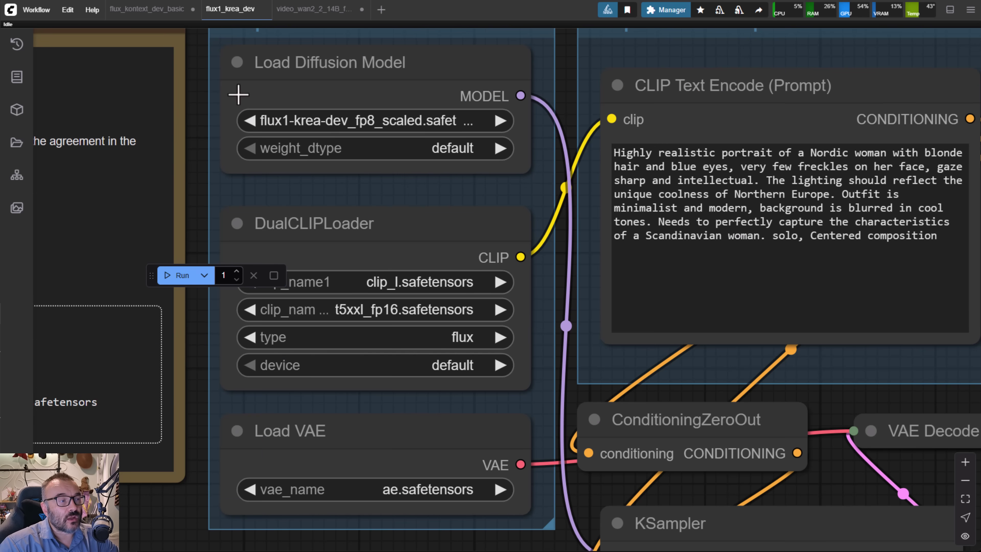
{"action": "scroll", "coordinate": [401, 140], "scroll_direction": "down", "scroll_amount": 4}
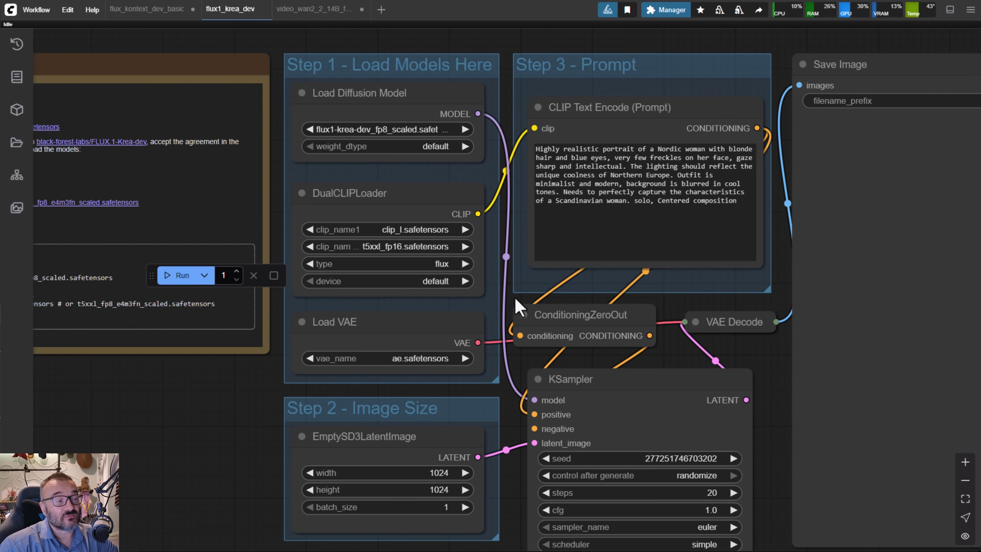
{"action": "left_click_drag", "start_coordinate": [520, 307], "coordinate": [439, 224]}
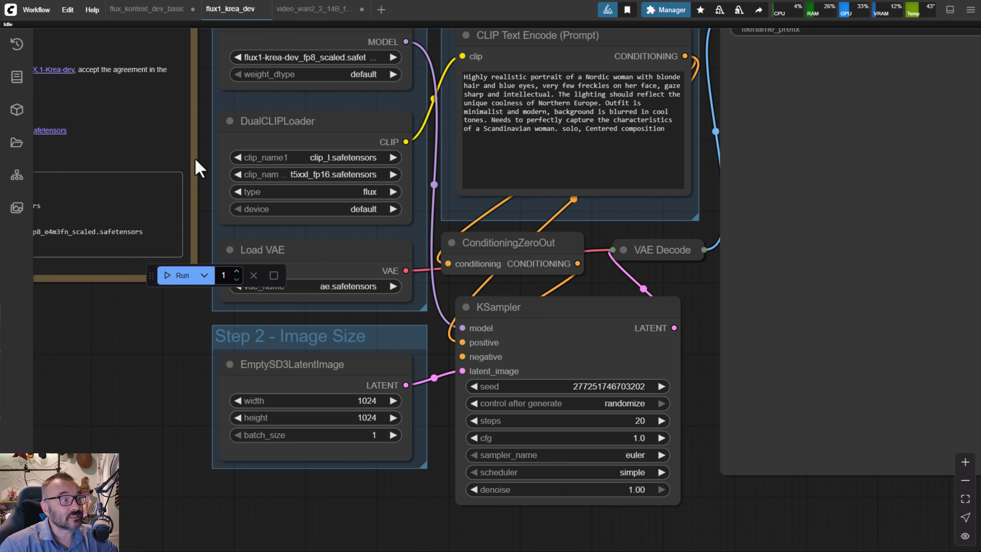
{"action": "scroll", "coordinate": [301, 186], "scroll_direction": "up", "scroll_amount": 2}
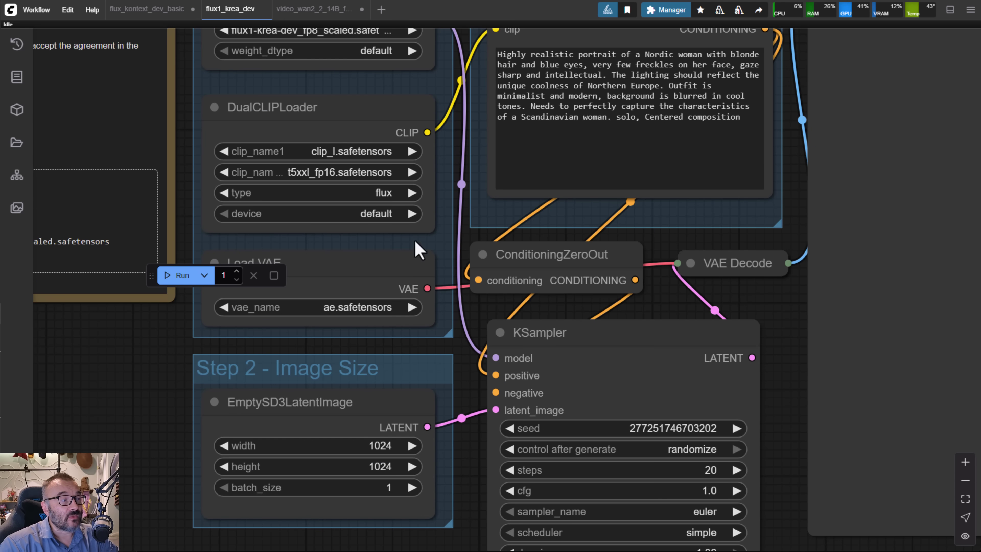
{"action": "scroll", "coordinate": [440, 212], "scroll_direction": "down", "scroll_amount": 6}
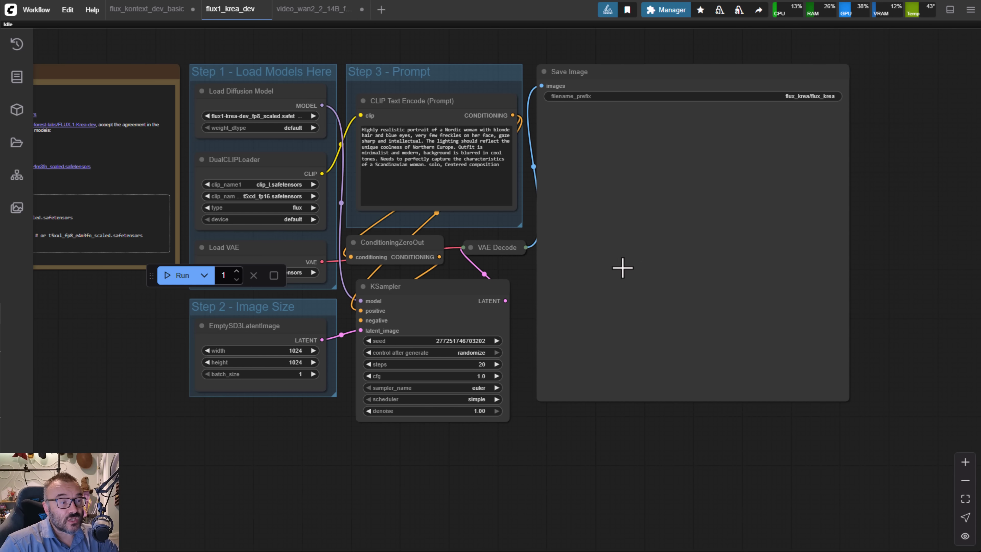
{"action": "left_click_drag", "start_coordinate": [604, 284], "coordinate": [692, 288]}
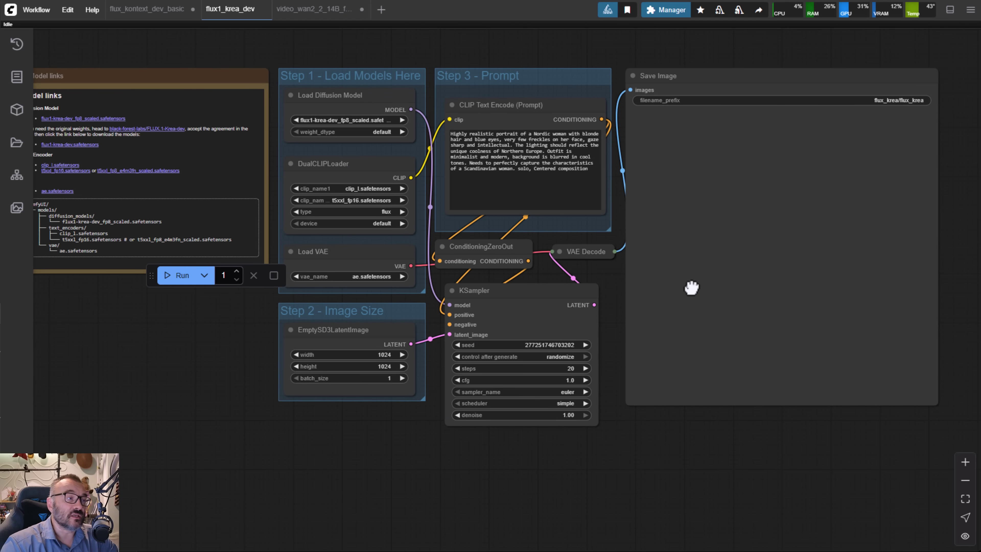
- Switch to flux_kontext_dev_basic and inspect its Step 1 model loaders and DualCLIPLoader
{"action": "left_click", "coordinate": [138, 9]}
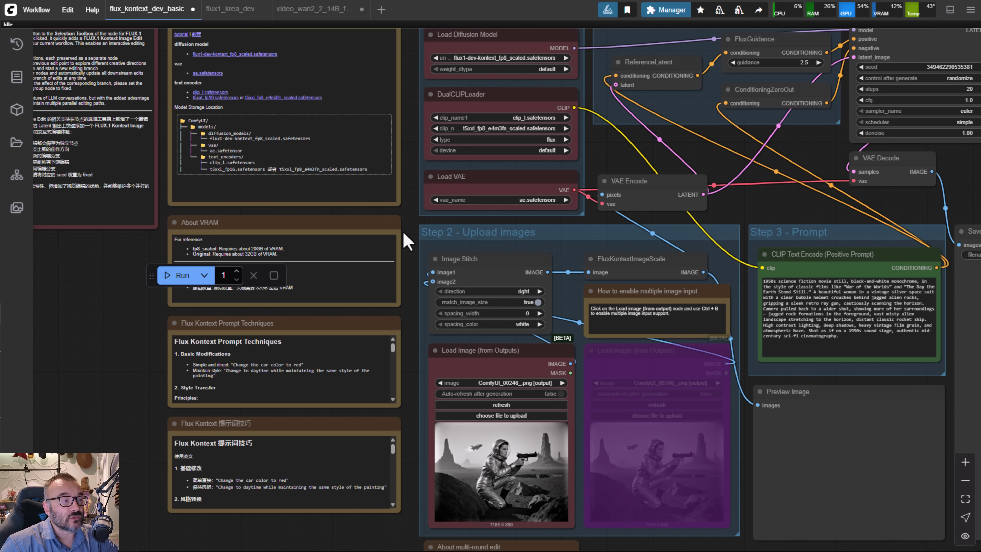
{"action": "scroll", "coordinate": [406, 241], "scroll_direction": "down", "scroll_amount": 4}
{"action": "left_click_drag", "start_coordinate": [870, 154], "coordinate": [771, 143]}
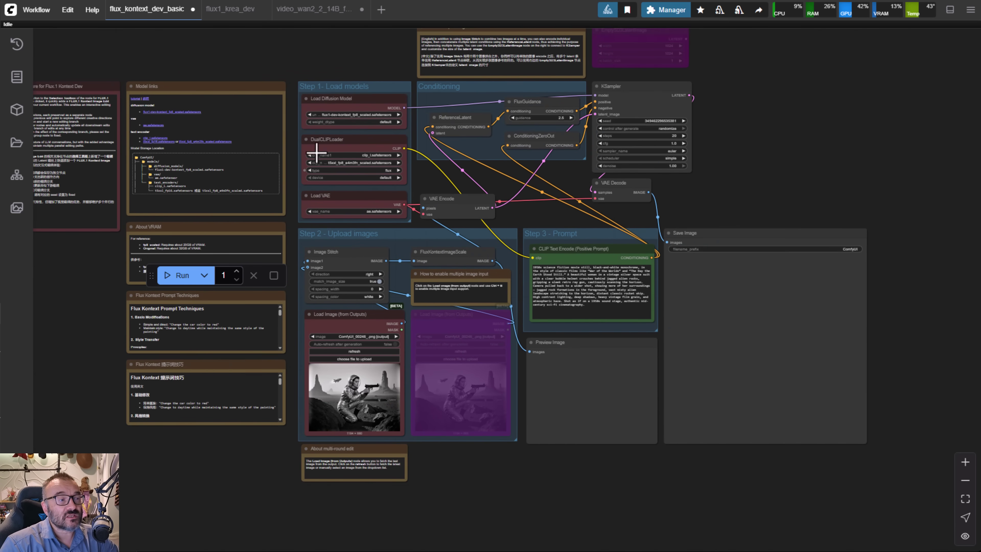
{"action": "scroll", "coordinate": [361, 128], "scroll_direction": "up", "scroll_amount": 10}
{"action": "left_click_drag", "start_coordinate": [499, 252], "coordinate": [622, 169]}
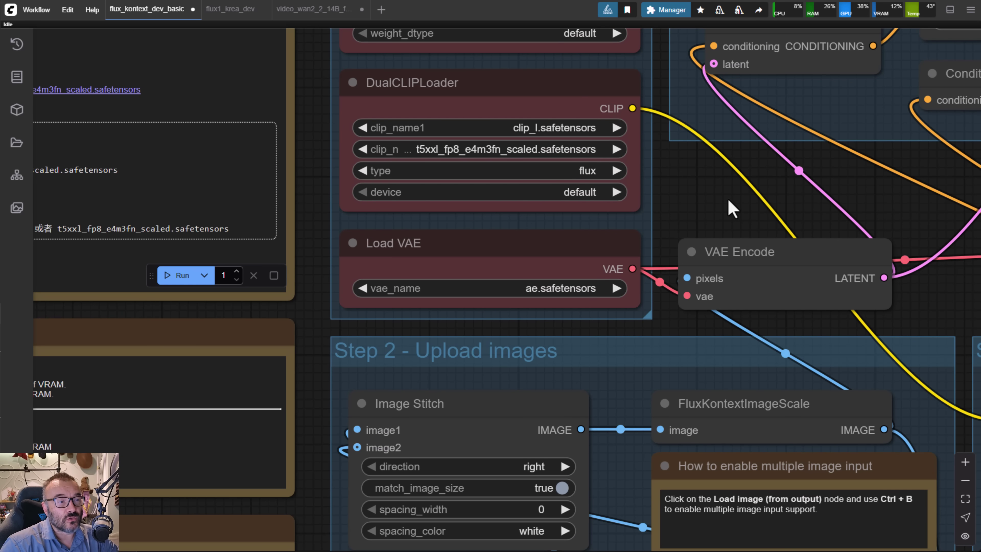
- Look over the KSampler, Step 3 prompt and the Step 2 image upload group
{"action": "scroll", "coordinate": [637, 291], "scroll_direction": "up", "scroll_amount": 4}
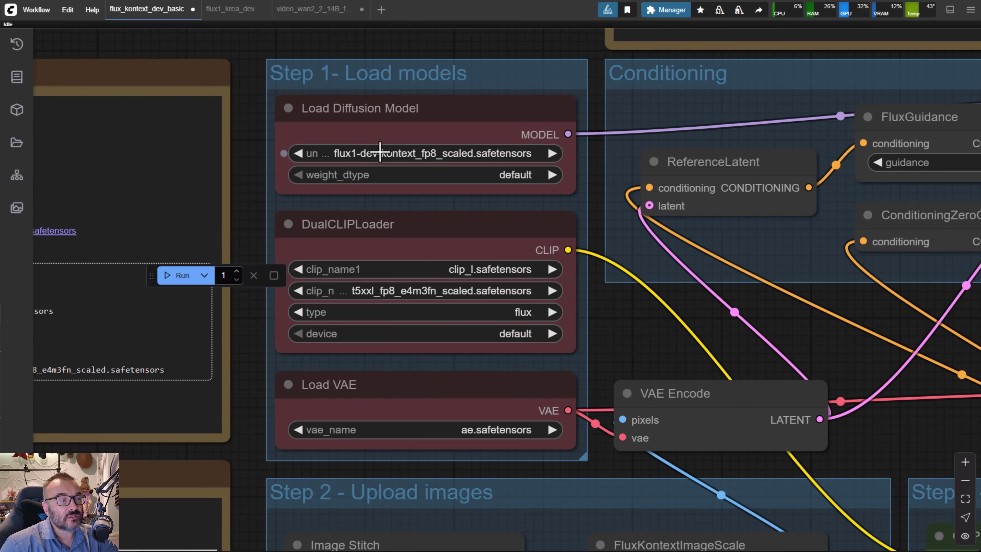
{"action": "scroll", "coordinate": [380, 151], "scroll_direction": "up", "scroll_amount": 5}
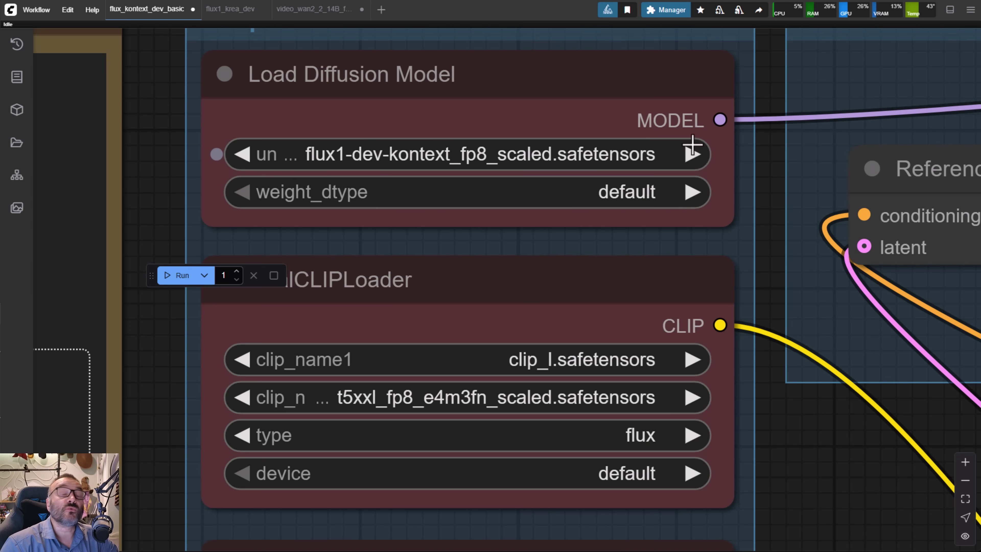
{"action": "scroll", "coordinate": [726, 148], "scroll_direction": "down", "scroll_amount": 5}
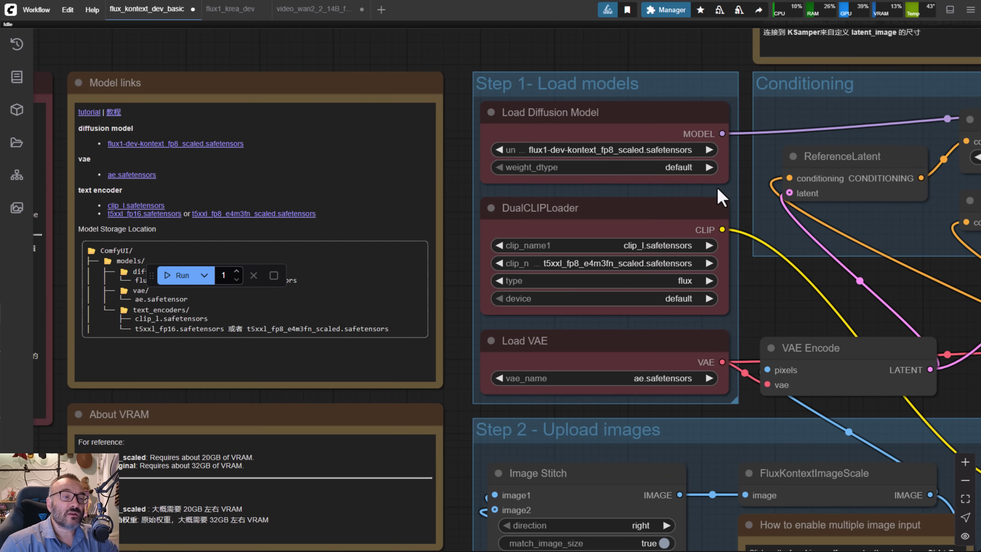
{"action": "scroll", "coordinate": [859, 200], "scroll_direction": "down", "scroll_amount": 2}
{"action": "left_click_drag", "start_coordinate": [859, 200], "coordinate": [614, 230]}
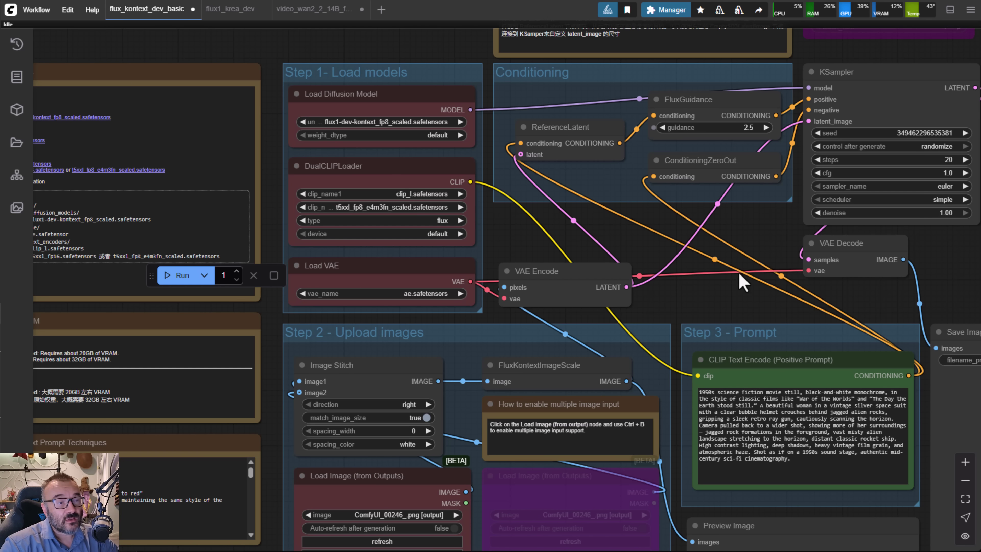
{"action": "left_click_drag", "start_coordinate": [734, 278], "coordinate": [656, 38]}
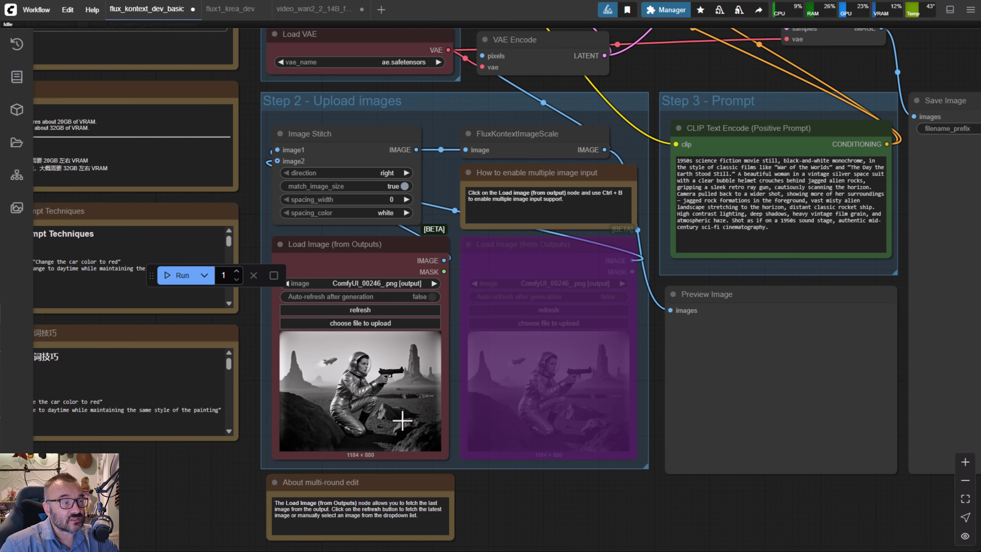
{"action": "scroll", "coordinate": [317, 329], "scroll_direction": "up", "scroll_amount": 3}
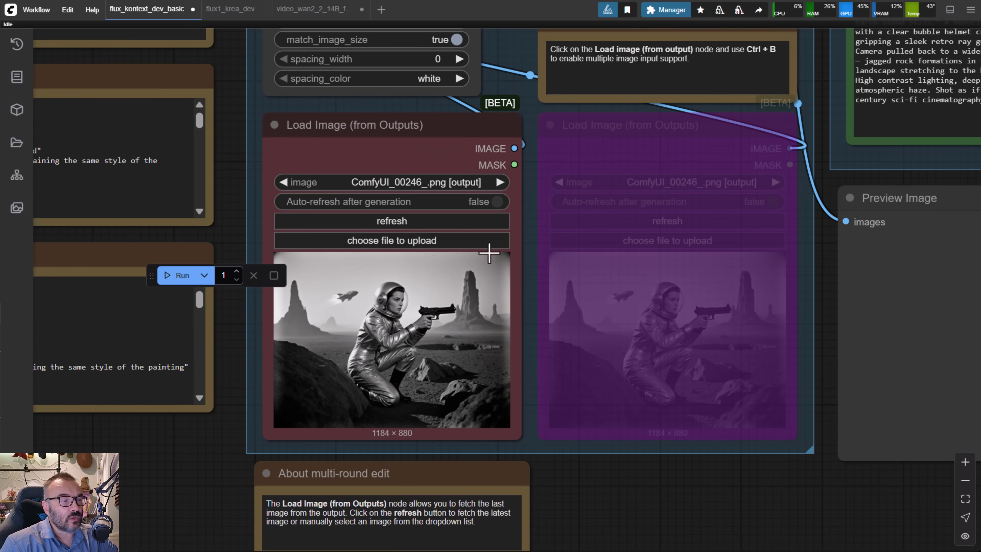
{"action": "left_click_drag", "start_coordinate": [480, 364], "coordinate": [519, 289]}
{"action": "scroll", "coordinate": [433, 336], "scroll_direction": "up", "scroll_amount": 5}
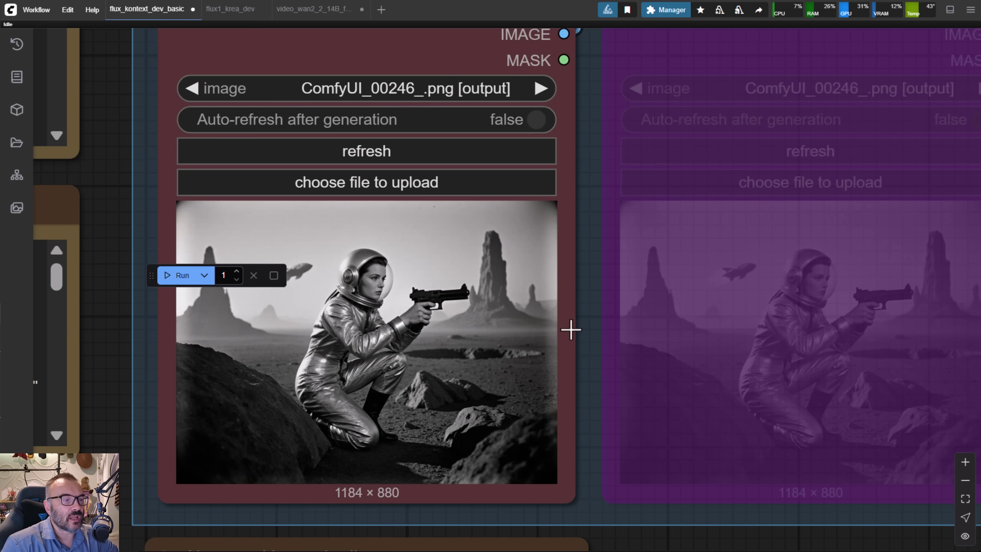
{"action": "left_click_drag", "start_coordinate": [569, 329], "coordinate": [657, 333]}
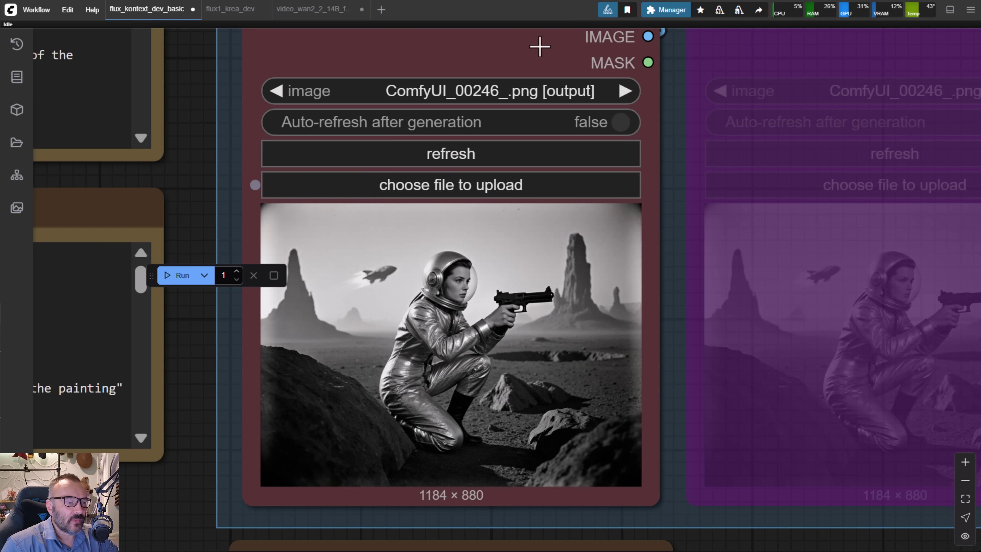
{"action": "scroll", "coordinate": [638, 265], "scroll_direction": "down", "scroll_amount": 5}
{"action": "scroll", "coordinate": [702, 229], "scroll_direction": "down", "scroll_amount": 3}
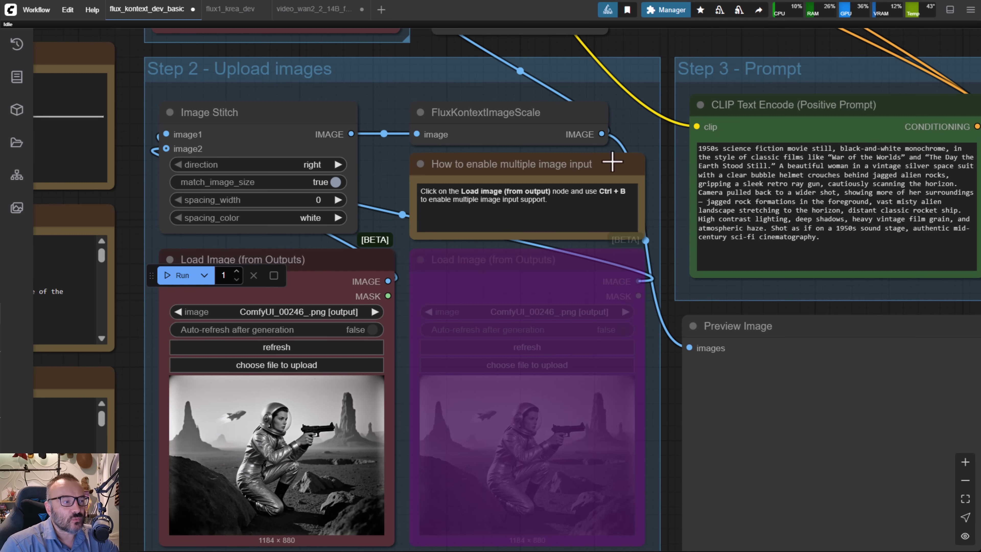
{"action": "left_click_drag", "start_coordinate": [613, 157], "coordinate": [411, 151]}
{"action": "scroll", "coordinate": [411, 151], "scroll_direction": "up", "scroll_amount": 1}
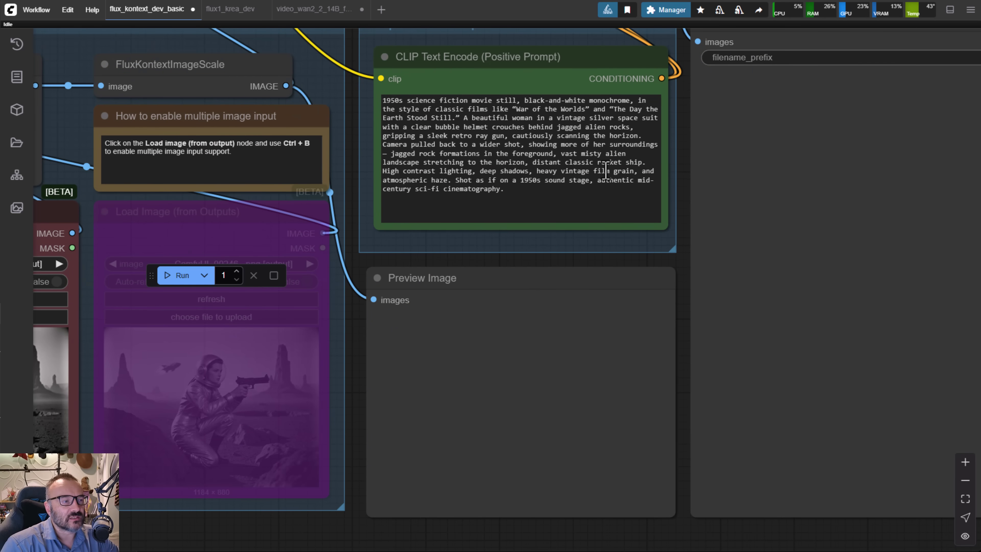
{"action": "scroll", "coordinate": [605, 171], "scroll_direction": "down", "scroll_amount": 5}
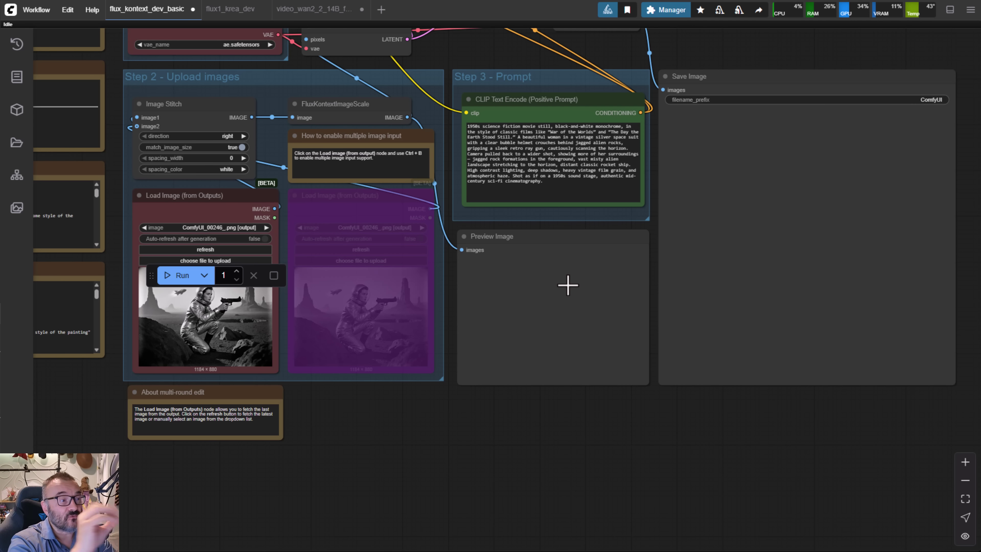
- Survey the Kontext graph's decode, save and loader nodes, then switch to the Wan 2.2 workflow
{"action": "left_click_drag", "start_coordinate": [563, 346], "coordinate": [693, 400]}
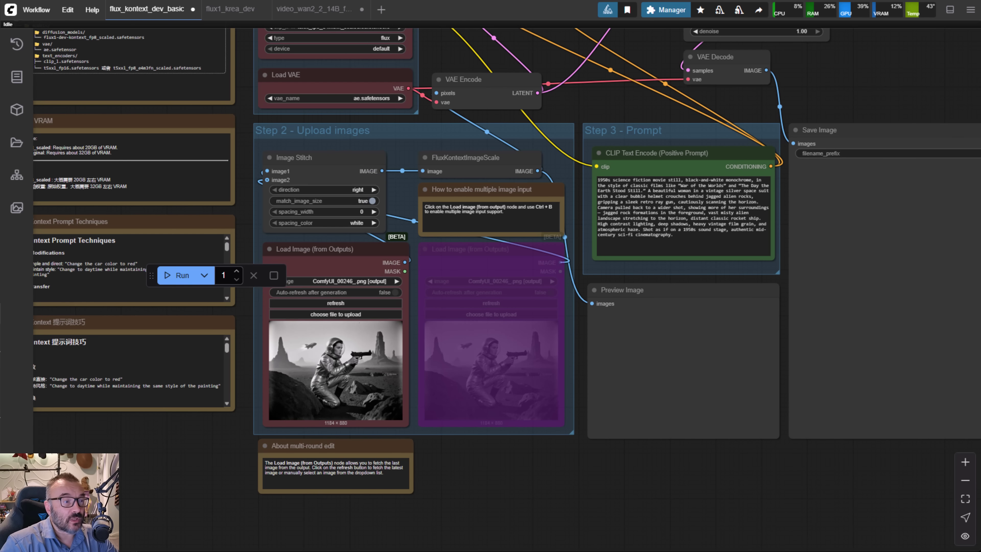
{"action": "left_click_drag", "start_coordinate": [522, 282], "coordinate": [405, 322]}
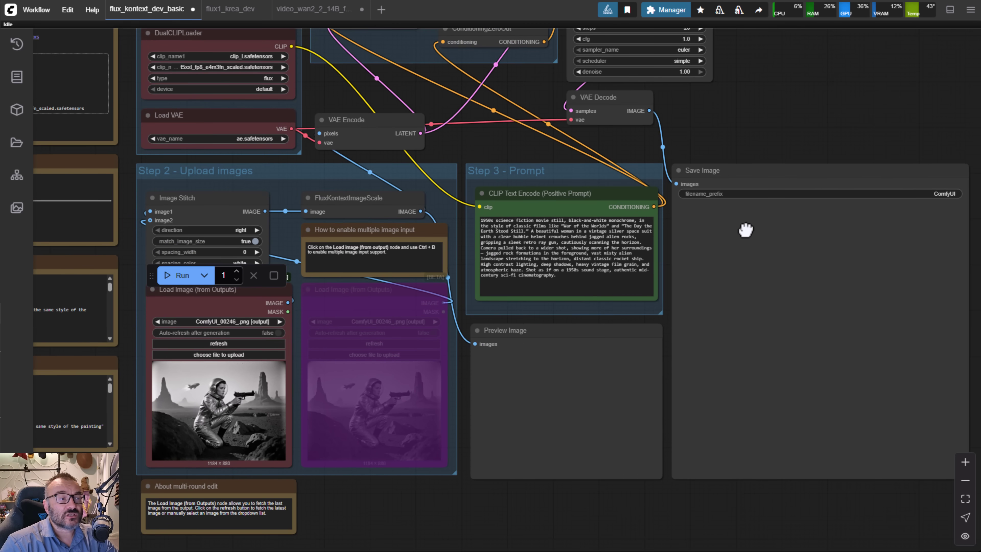
{"action": "left_click_drag", "start_coordinate": [746, 230], "coordinate": [733, 256]}
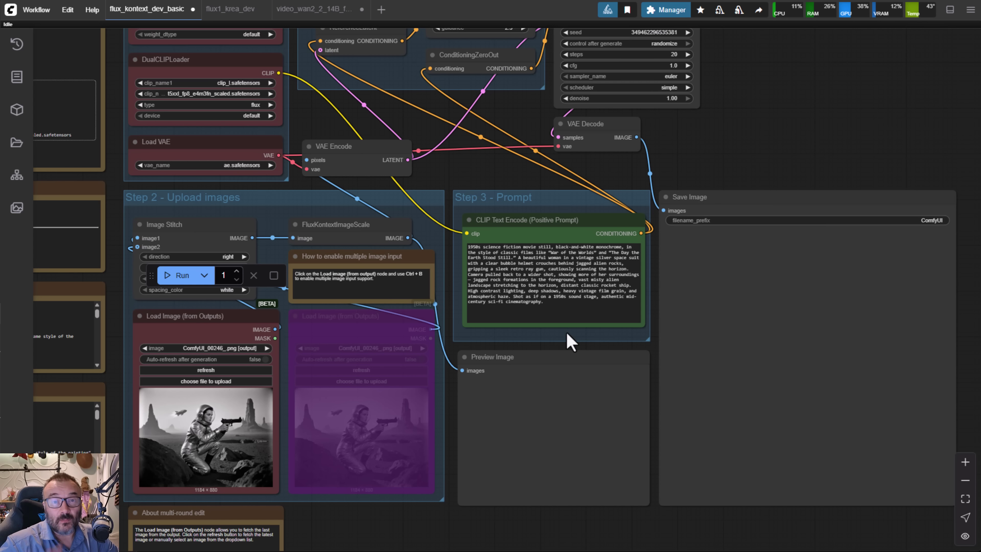
{"action": "scroll", "coordinate": [631, 187], "scroll_direction": "down", "scroll_amount": 1}
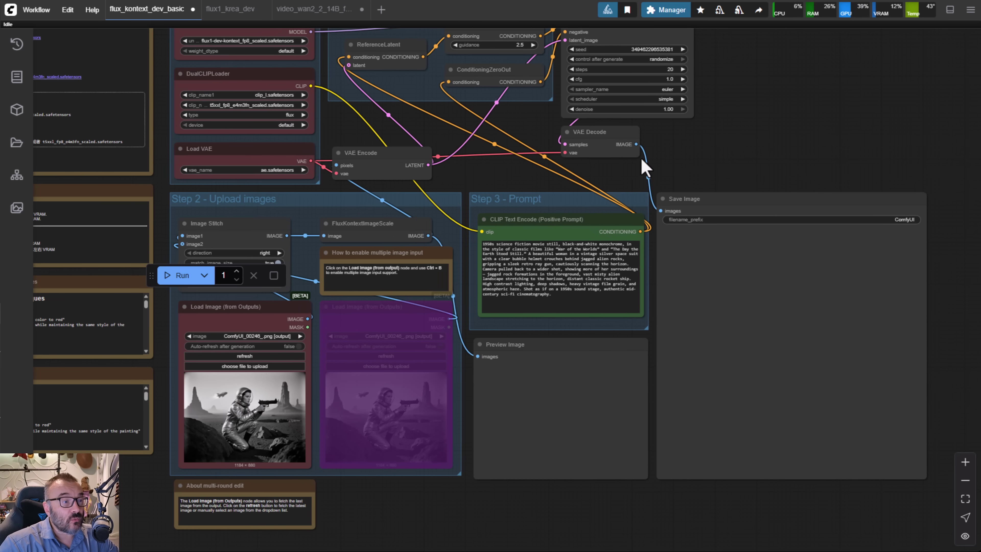
{"action": "scroll", "coordinate": [697, 165], "scroll_direction": "left", "scroll_amount": 1}
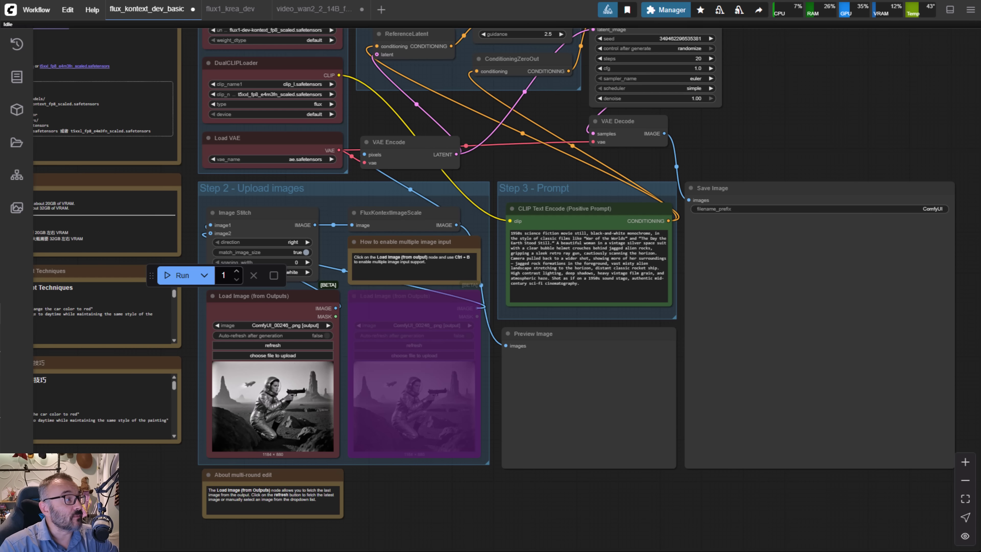
{"action": "key", "text": "alt+bracketleft"}
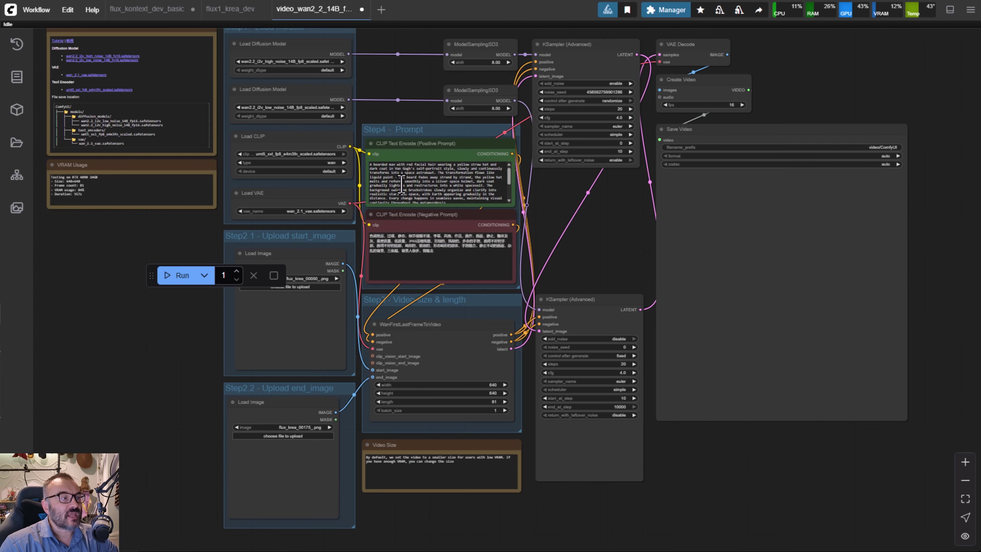
- Navigate to the Step2 start/end image loaders and the WanFirstLastFrameToVideo node
{"action": "scroll", "coordinate": [276, 123], "scroll_direction": "up", "scroll_amount": 3}
{"action": "scroll", "coordinate": [385, 79], "scroll_direction": "up", "scroll_amount": 5}
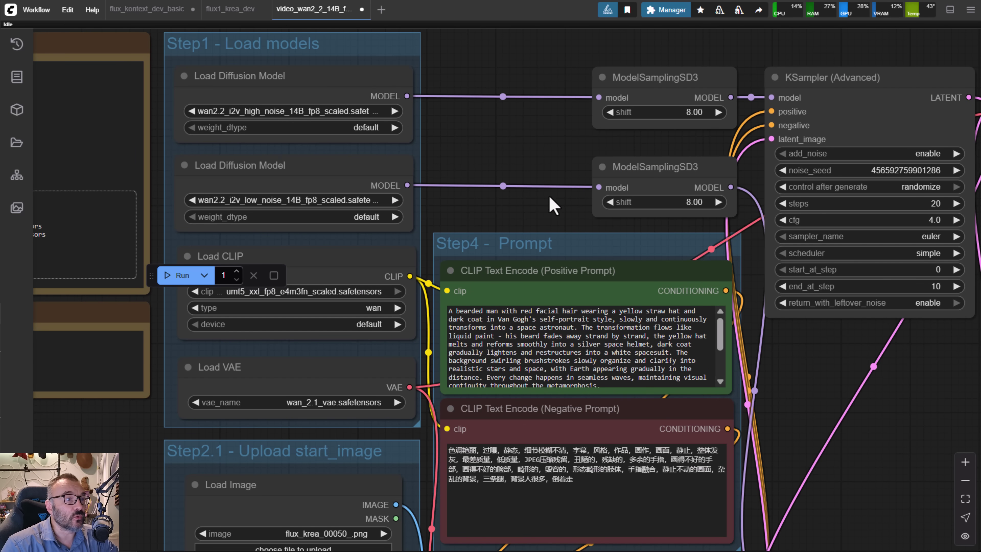
{"action": "scroll", "coordinate": [543, 73], "scroll_direction": "down", "scroll_amount": 4}
{"action": "scroll", "coordinate": [445, 300], "scroll_direction": "down", "scroll_amount": 4}
{"action": "scroll", "coordinate": [445, 301], "scroll_direction": "right", "scroll_amount": 4}
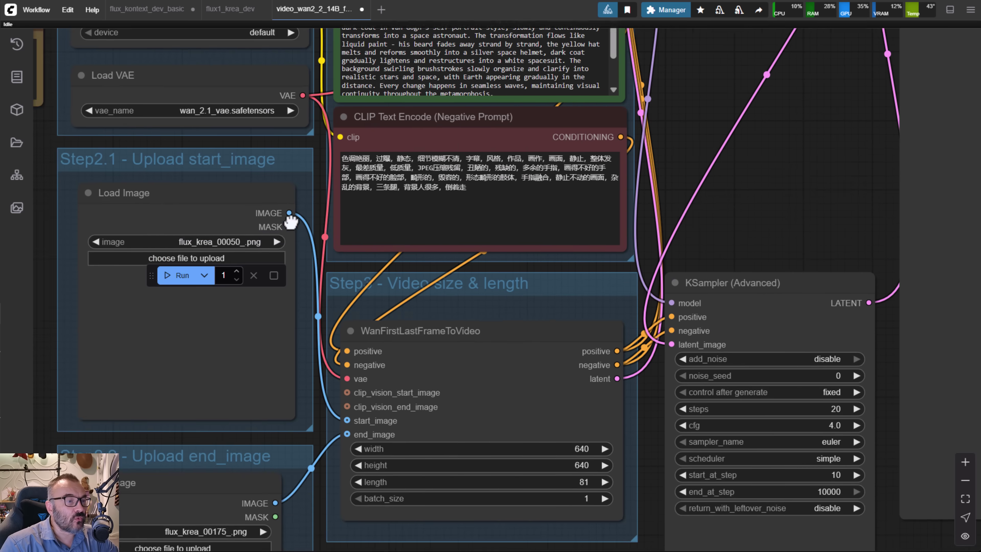
{"action": "scroll", "coordinate": [287, 219], "scroll_direction": "up", "scroll_amount": 2}
{"action": "scroll", "coordinate": [725, 201], "scroll_direction": "down", "scroll_amount": 3}
{"action": "left_click_drag", "start_coordinate": [771, 187], "coordinate": [761, 136]}
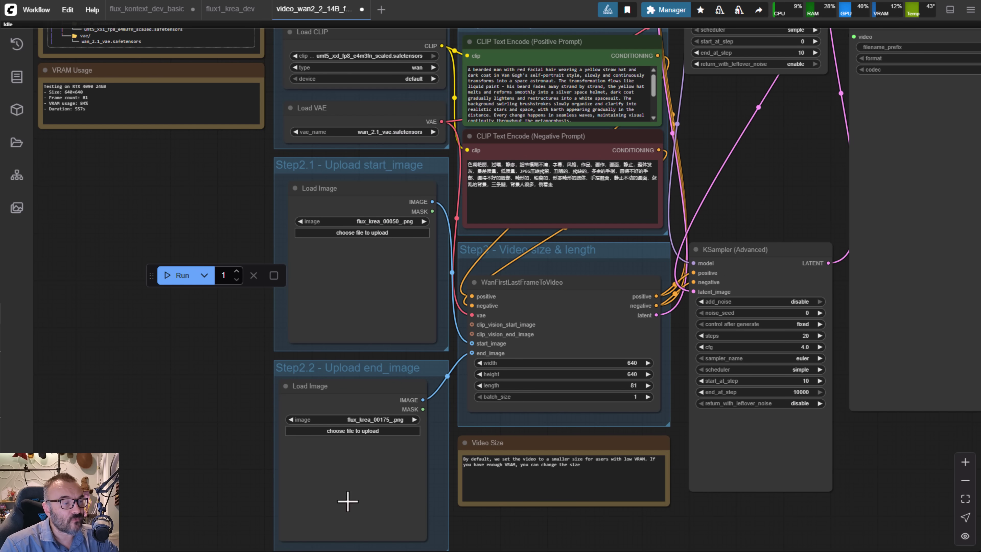
{"action": "scroll", "coordinate": [251, 456], "scroll_direction": "up", "scroll_amount": 2}
{"action": "left_click_drag", "start_coordinate": [240, 413], "coordinate": [196, 367]}
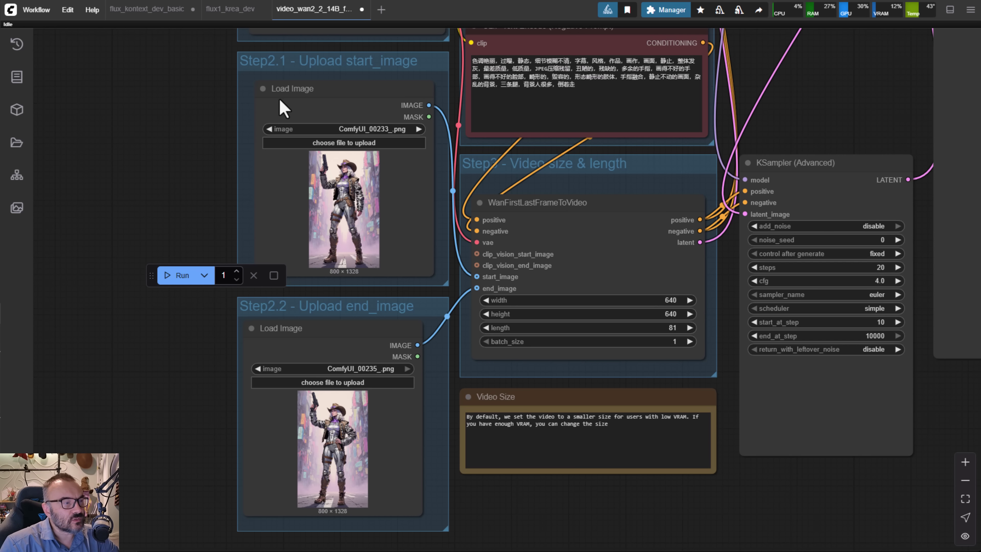
- Check the start loader ComfyUI_00233_.png and end loader ComfyUI_00235_.png image previews
{"action": "scroll", "coordinate": [361, 220], "scroll_direction": "up", "scroll_amount": 8}
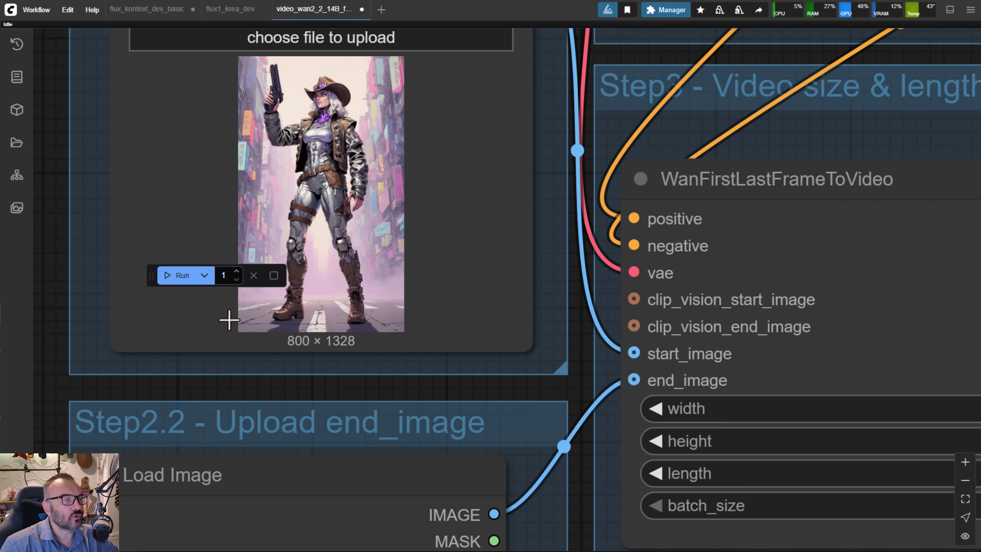
{"action": "left_click_drag", "start_coordinate": [229, 320], "coordinate": [265, 99]}
{"action": "left_click_drag", "start_coordinate": [434, 333], "coordinate": [481, 160]}
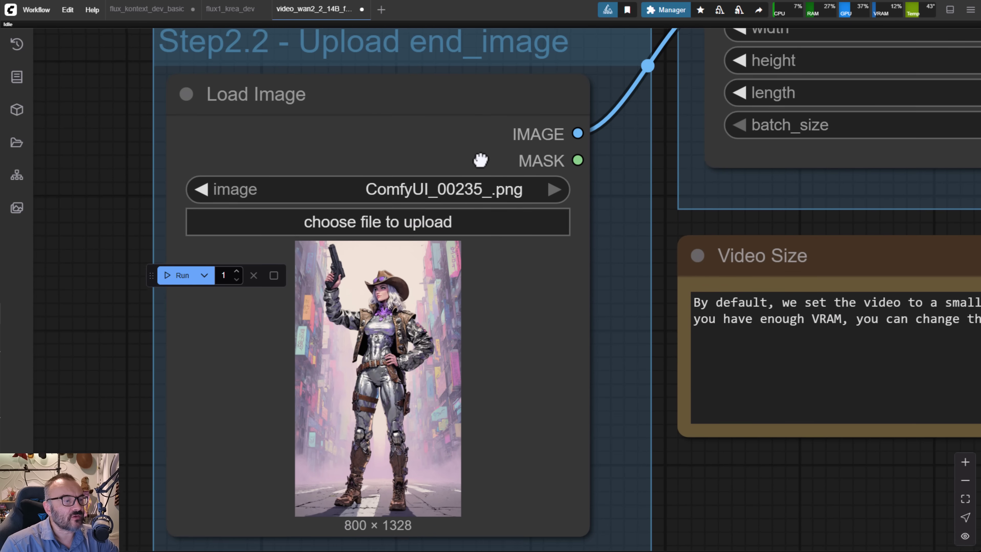
{"action": "scroll", "coordinate": [446, 357], "scroll_direction": "up", "scroll_amount": 8}
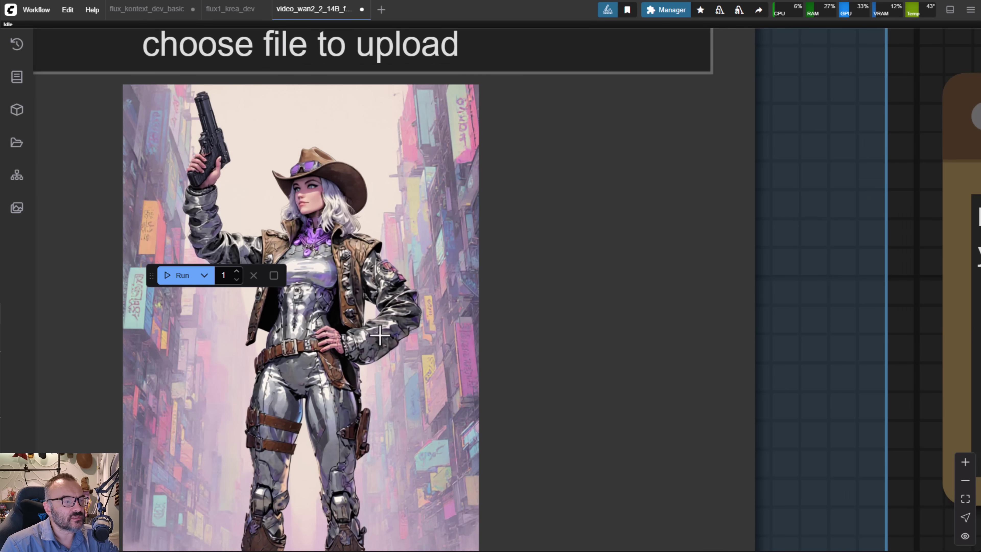
{"action": "scroll", "coordinate": [432, 189], "scroll_direction": "down", "scroll_amount": 10}
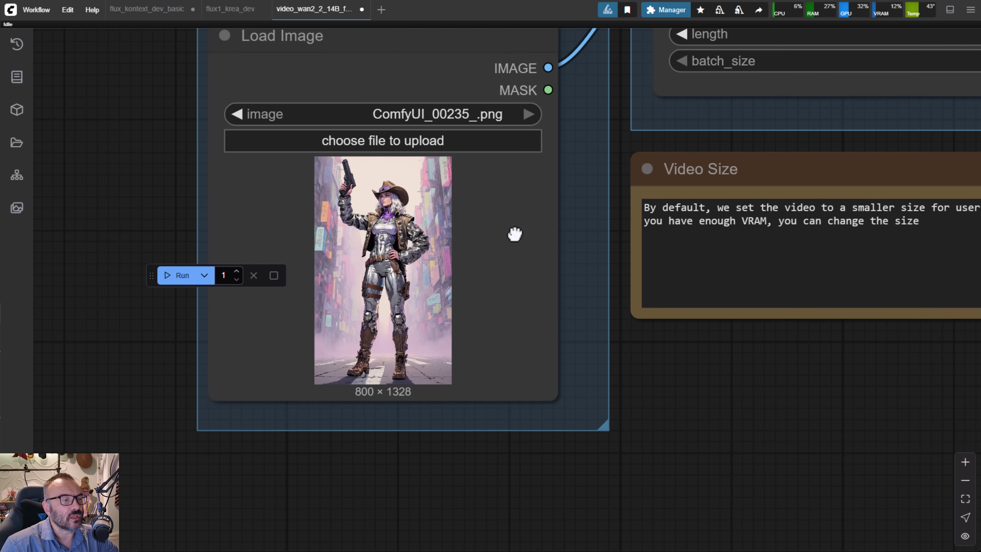
{"action": "left_click_drag", "start_coordinate": [515, 234], "coordinate": [530, 550]}
{"action": "left_click_drag", "start_coordinate": [543, 166], "coordinate": [547, 215]}
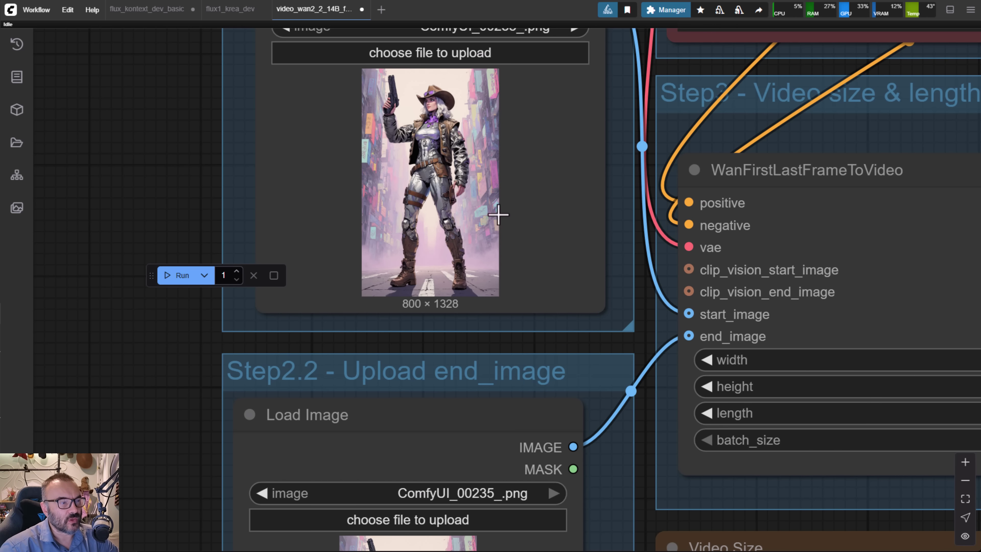
- View both loaders with the 640×640 size settings, then the model loaders, prompts and samplers
{"action": "scroll", "coordinate": [505, 144], "scroll_direction": "up", "scroll_amount": 2}
{"action": "scroll", "coordinate": [550, 157], "scroll_direction": "up", "scroll_amount": 5}
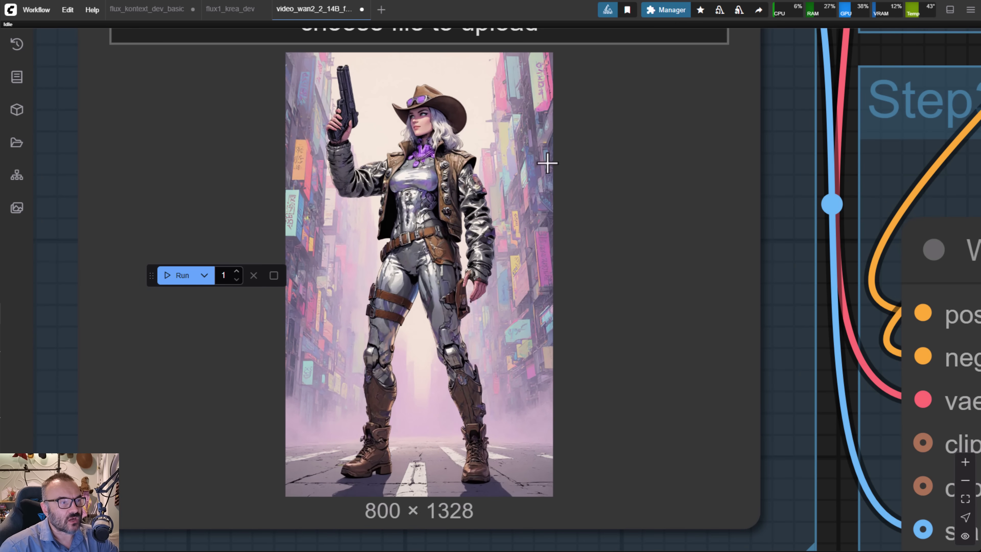
{"action": "scroll", "coordinate": [611, 320], "scroll_direction": "down", "scroll_amount": 10}
{"action": "scroll", "coordinate": [405, 247], "scroll_direction": "up", "scroll_amount": 6}
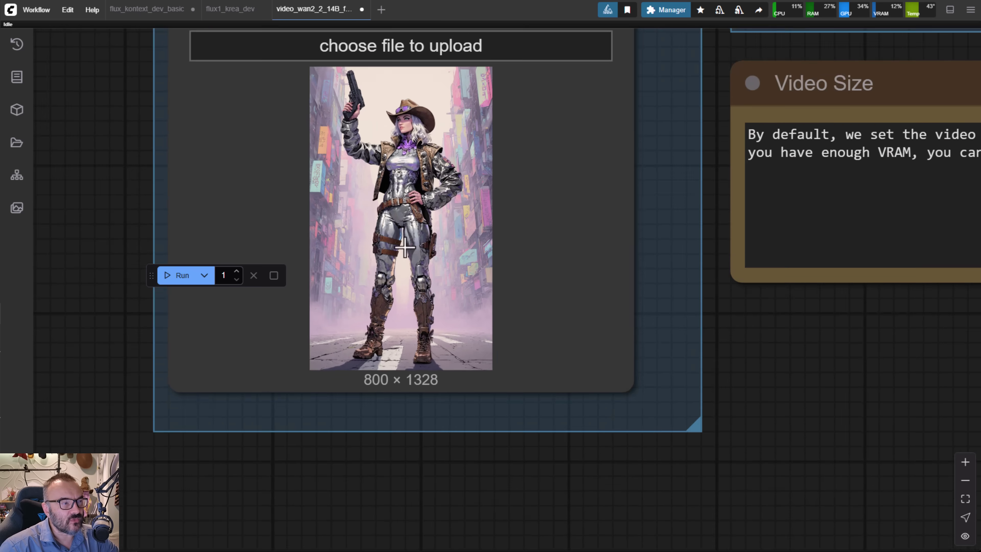
{"action": "scroll", "coordinate": [405, 248], "scroll_direction": "up", "scroll_amount": 1}
{"action": "scroll", "coordinate": [589, 171], "scroll_direction": "down", "scroll_amount": 3}
{"action": "left_click_drag", "start_coordinate": [664, 147], "coordinate": [408, 492]}
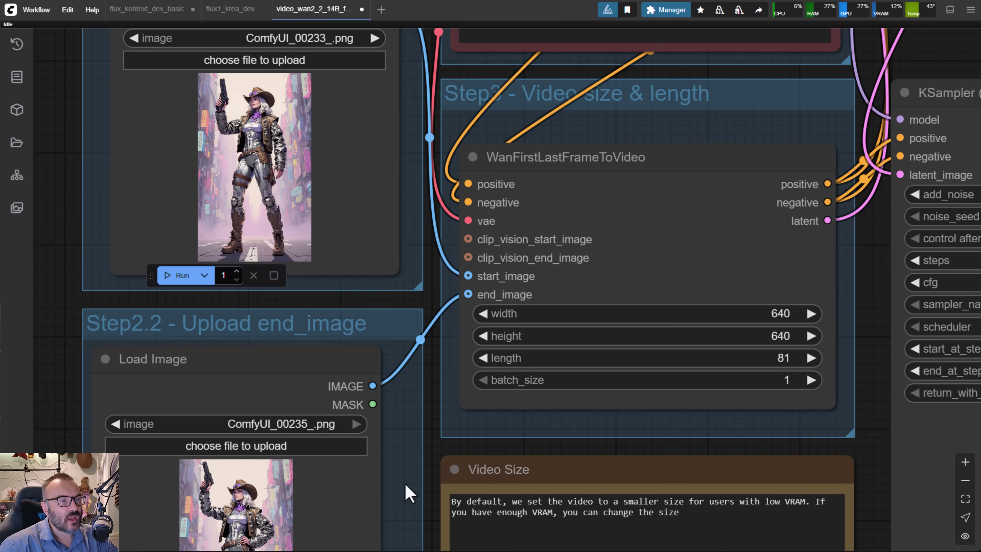
{"action": "scroll", "coordinate": [412, 307], "scroll_direction": "down", "scroll_amount": 5}
{"action": "left_click_drag", "start_coordinate": [622, 219], "coordinate": [420, 473]}
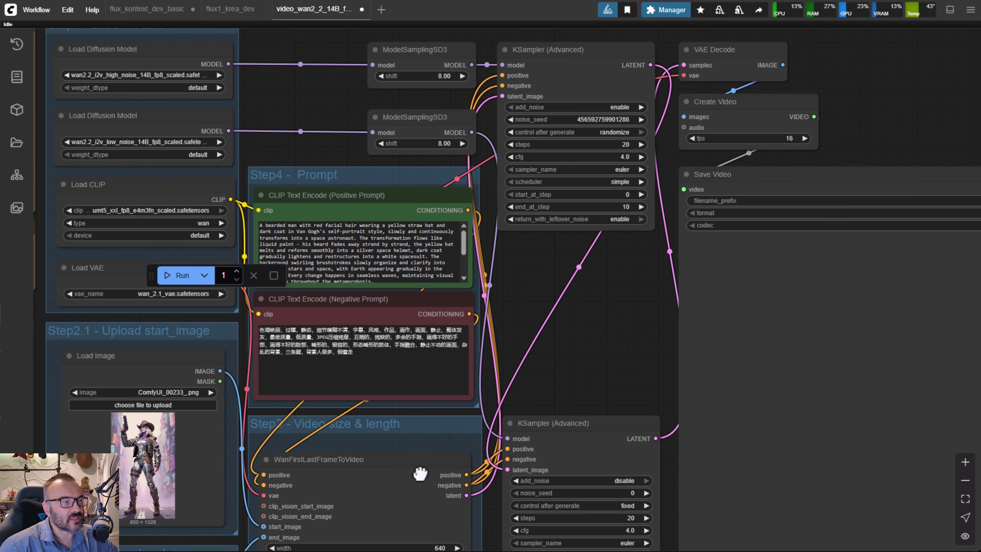
{"action": "left_click_drag", "start_coordinate": [536, 260], "coordinate": [624, 243]}
- Clear all of the existing long positive prompt text
{"action": "double_click", "coordinate": [526, 242]}
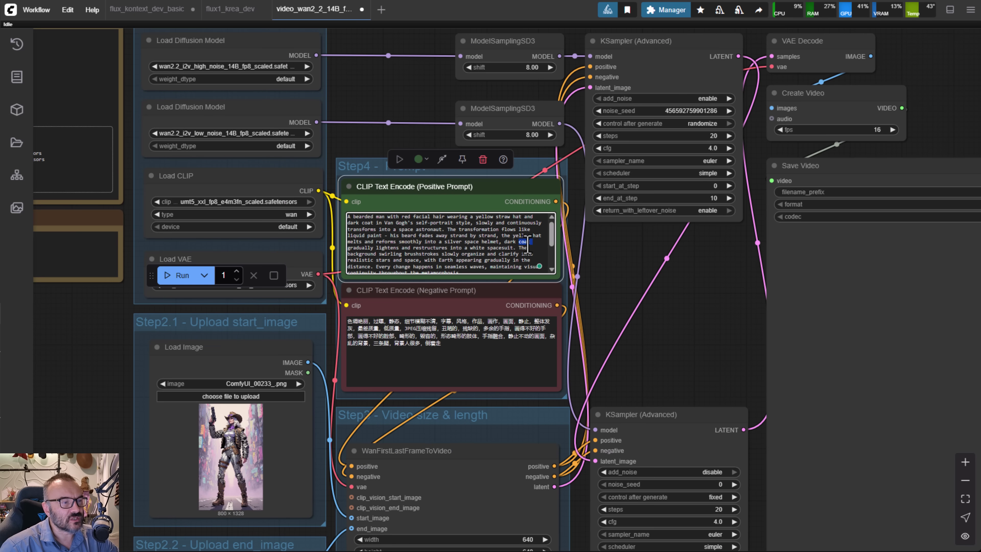
{"action": "scroll", "coordinate": [463, 226], "scroll_direction": "up", "scroll_amount": 5}
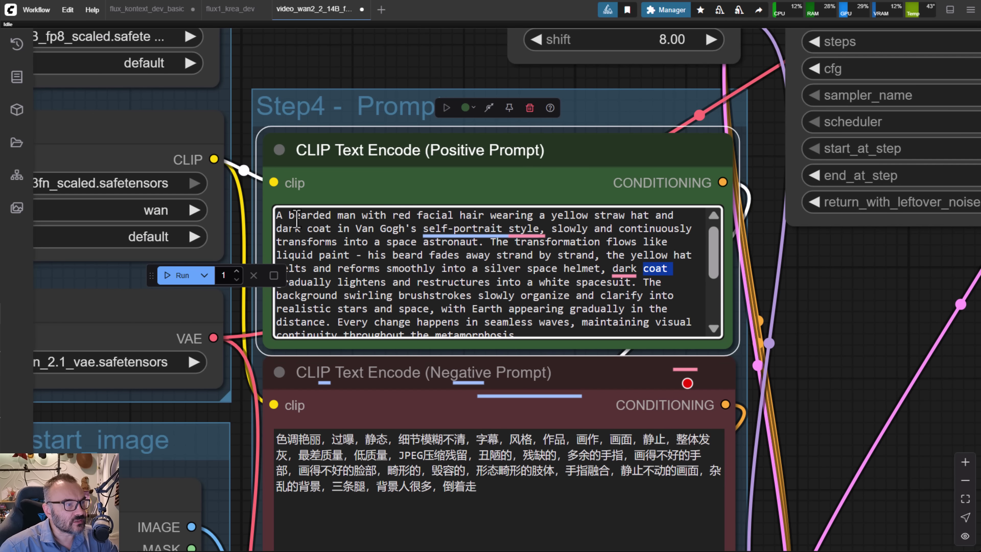
{"action": "left_click", "coordinate": [466, 272]}
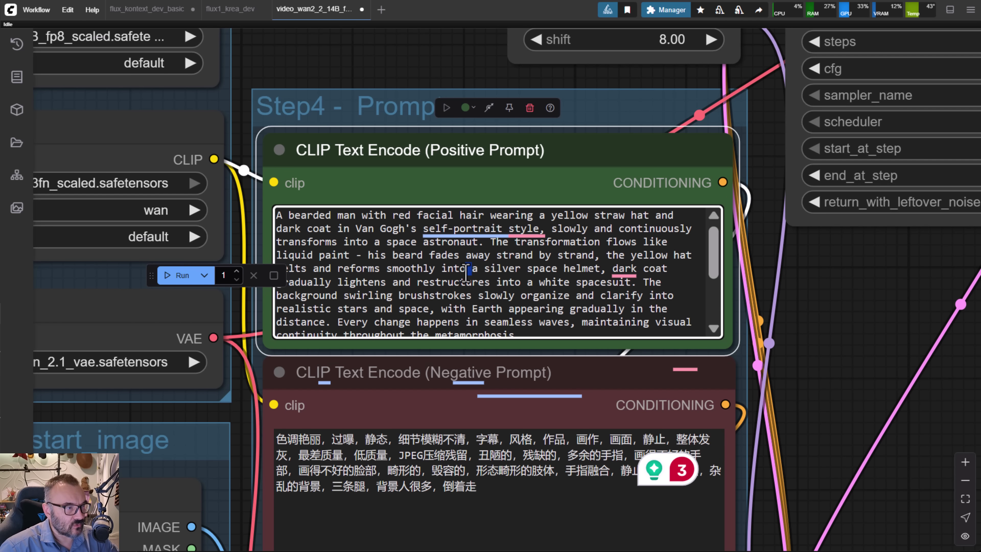
{"action": "double_click", "coordinate": [501, 253]}
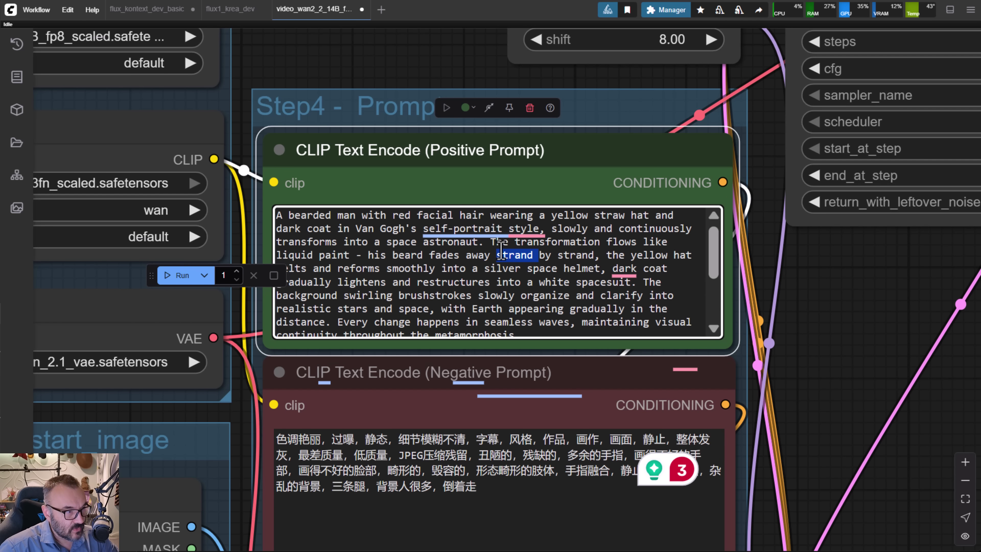
{"action": "key", "text": "ctrl+a"}
{"action": "key", "text": "ctrl+v"}
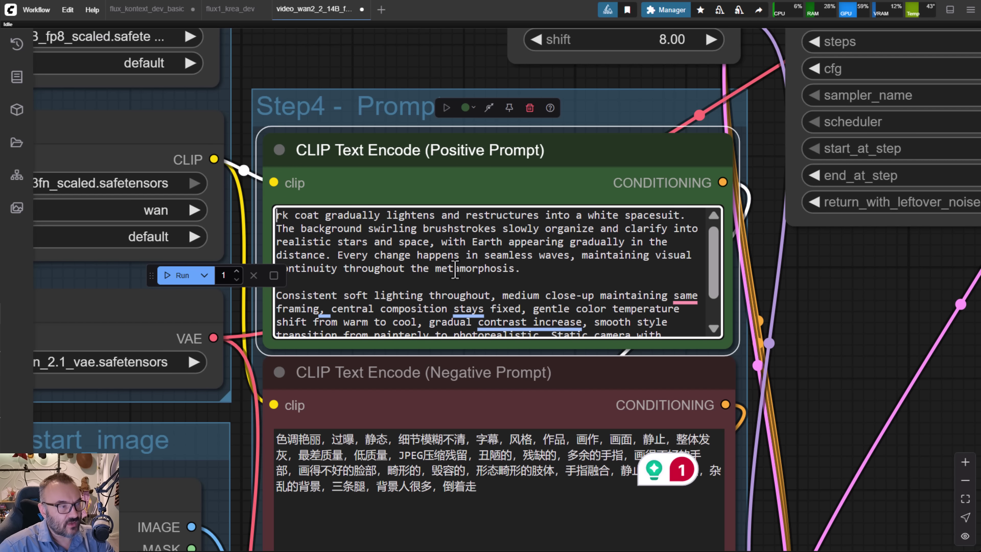
{"action": "left_click_drag", "start_coordinate": [673, 328], "coordinate": [288, 211]}
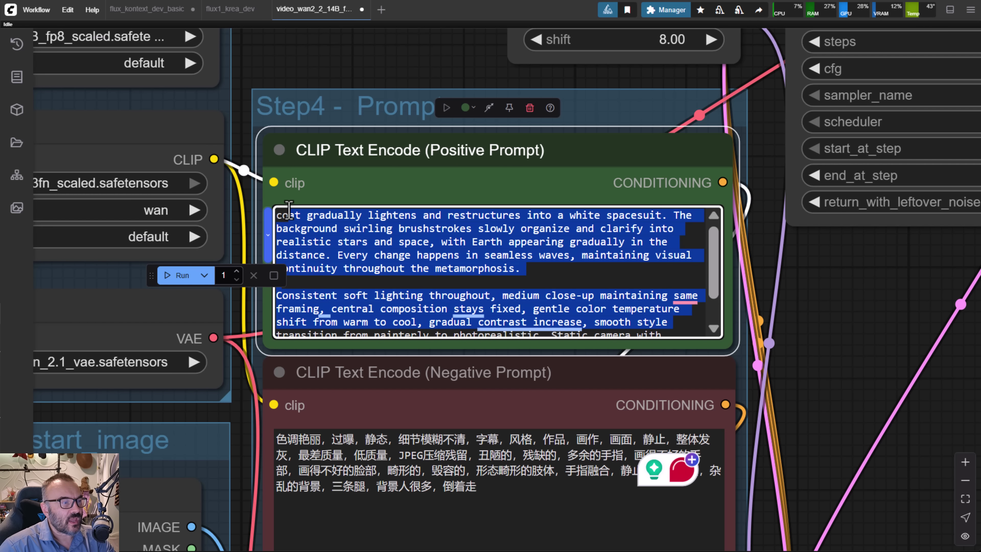
{"action": "key", "text": "BackSpace"}
{"action": "key", "text": "ctrl+a"}
{"action": "key", "text": "BackSpace"}
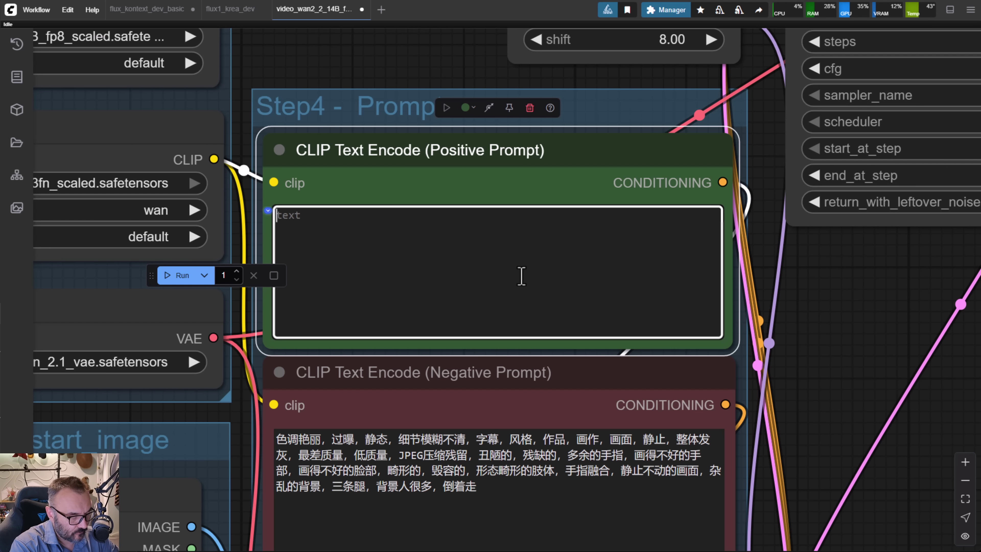
- Enter the positive prompt 'left hand moved from down to the hip and girl looking around'
{"action": "type", "text": "left hand moved from down to the hip and girl looking around"}
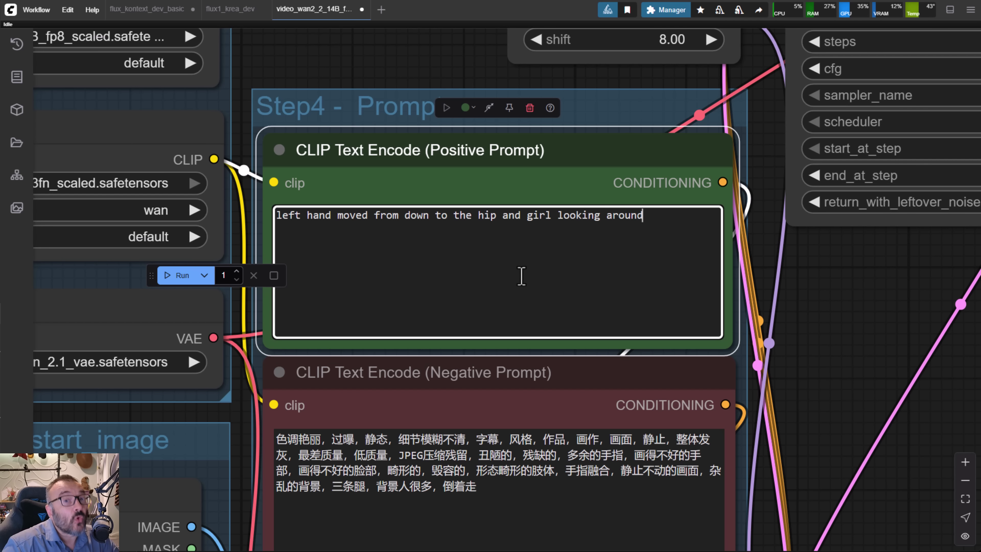
{"action": "scroll", "coordinate": [239, 97], "scroll_direction": "down", "scroll_amount": 2}
{"action": "left_click_drag", "start_coordinate": [225, 105], "coordinate": [532, 108]}
{"action": "left_click_drag", "start_coordinate": [394, 79], "coordinate": [415, 174]}
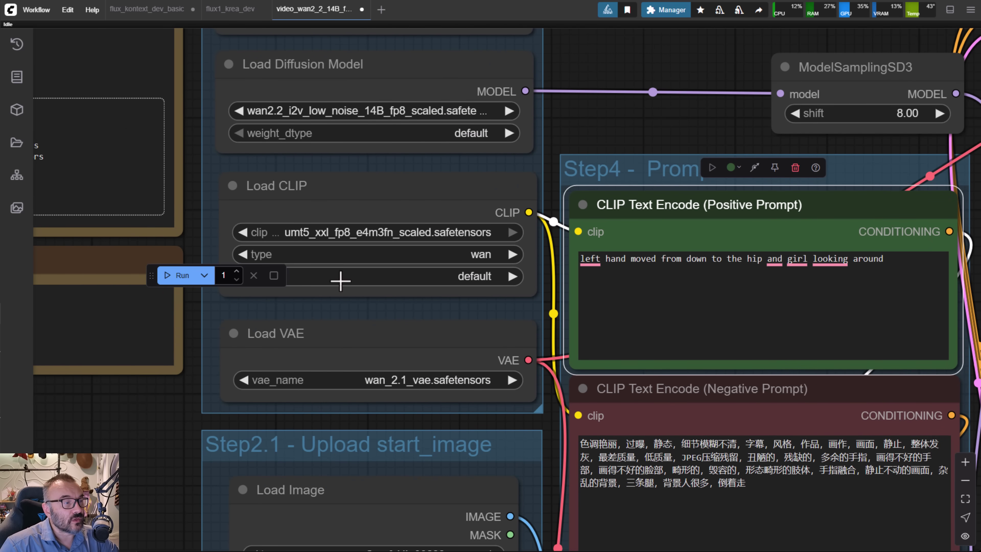
{"action": "scroll", "coordinate": [338, 276], "scroll_direction": "up", "scroll_amount": 7}
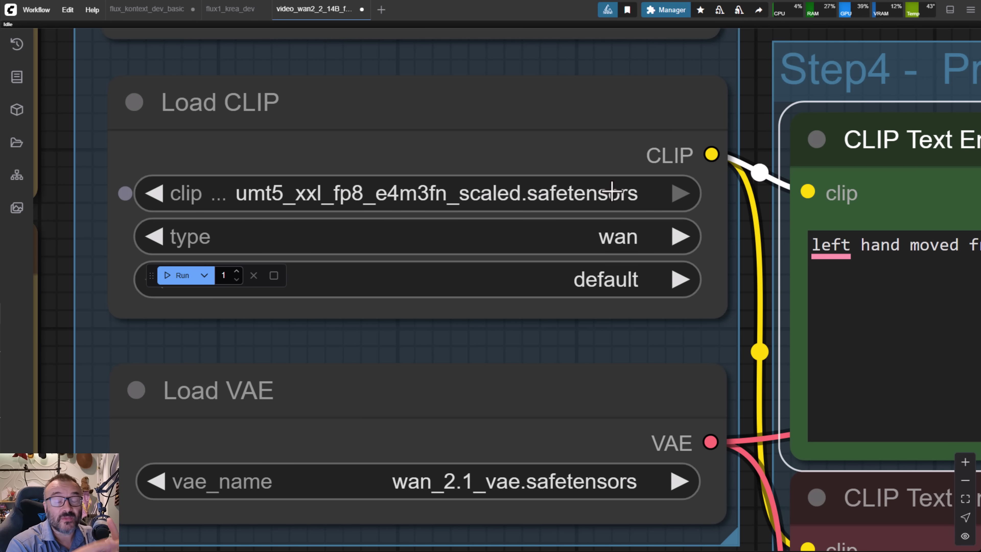
{"action": "scroll", "coordinate": [605, 201], "scroll_direction": "down", "scroll_amount": 4}
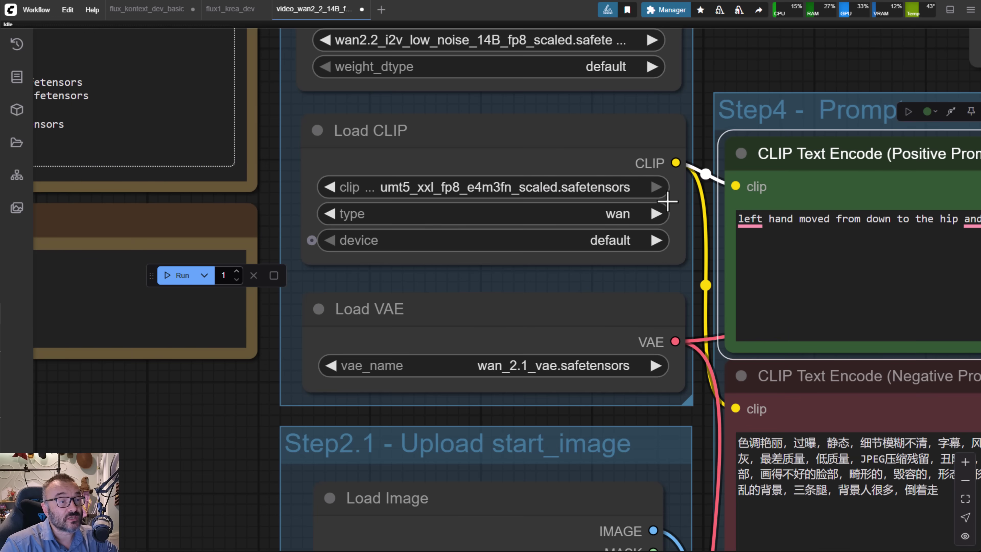
{"action": "scroll", "coordinate": [648, 263], "scroll_direction": "down", "scroll_amount": 5}
{"action": "scroll", "coordinate": [781, 288], "scroll_direction": "down", "scroll_amount": 3}
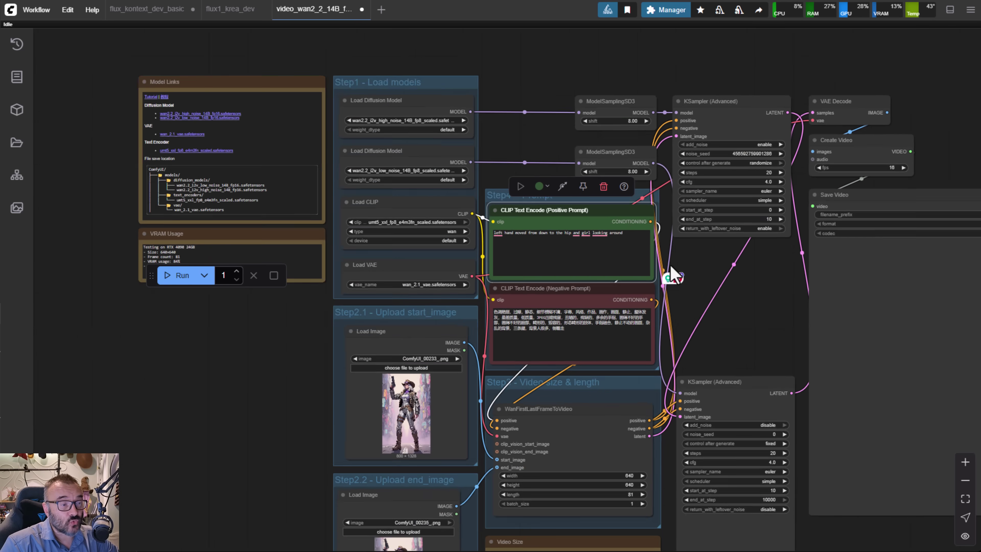
- Set the WanFirstLastFrameToVideo node's width to 800 and height to 1328
{"action": "left_click_drag", "start_coordinate": [670, 276], "coordinate": [534, 139]}
{"action": "scroll", "coordinate": [466, 292], "scroll_direction": "up", "scroll_amount": 8}
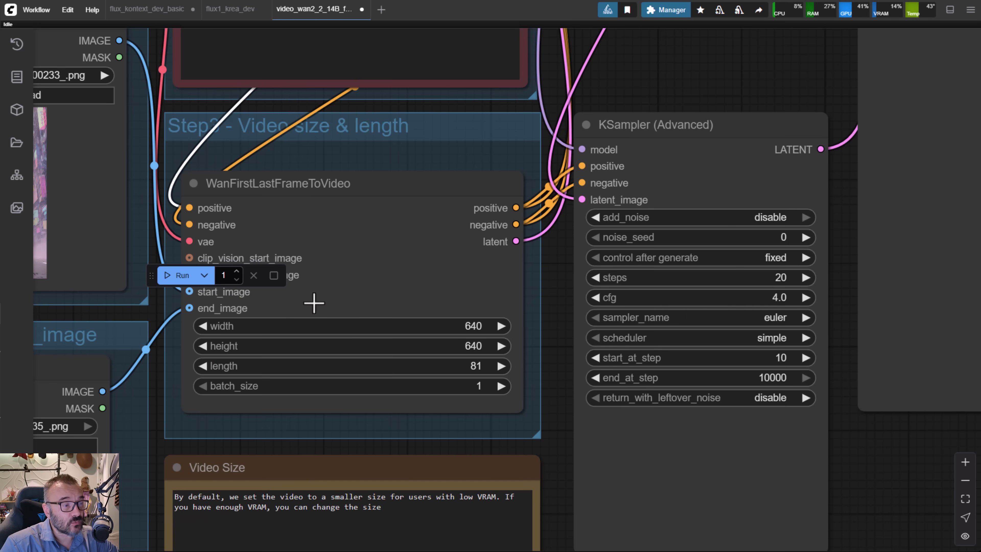
{"action": "left_click_drag", "start_coordinate": [347, 412], "coordinate": [610, 328]}
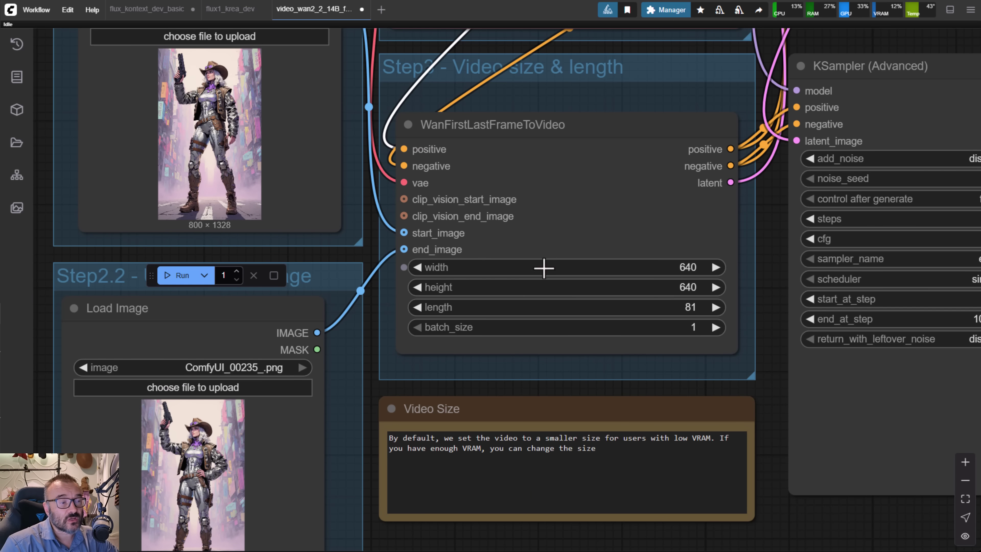
{"action": "left_click_drag", "start_coordinate": [614, 368], "coordinate": [653, 192]}
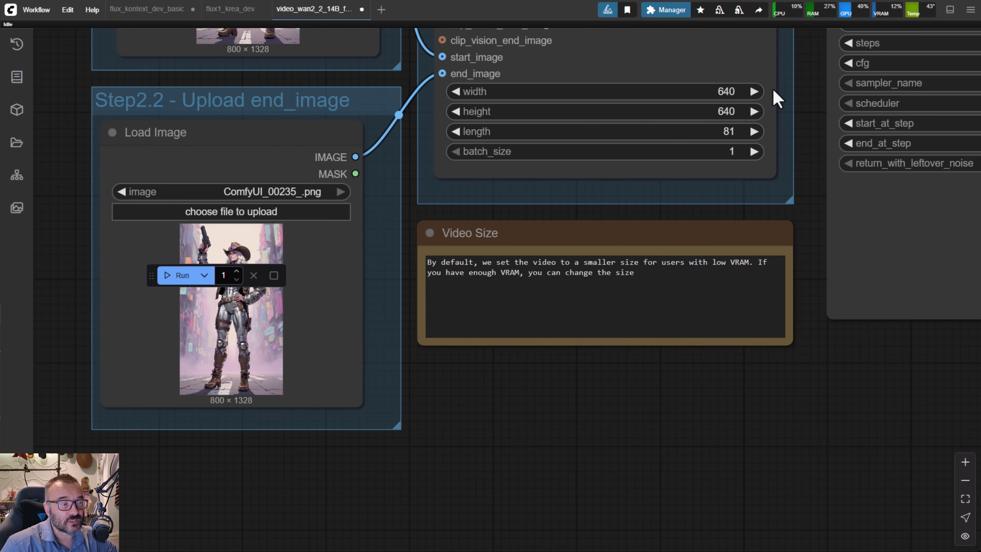
{"action": "scroll", "coordinate": [193, 427], "scroll_direction": "up", "scroll_amount": 4}
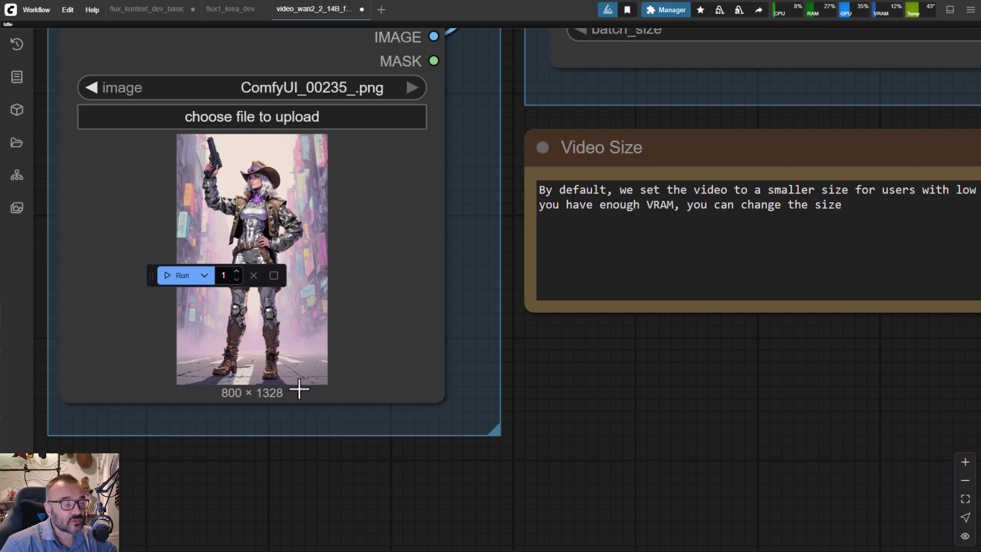
{"action": "left_click_drag", "start_coordinate": [445, 353], "coordinate": [401, 518]}
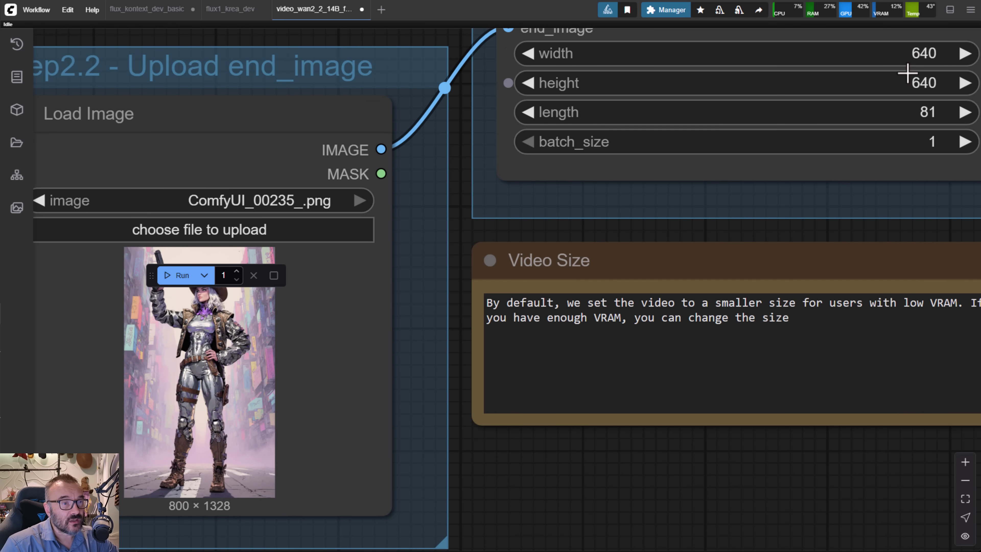
{"action": "left_click", "coordinate": [898, 57]}
{"action": "type", "text": "9"}
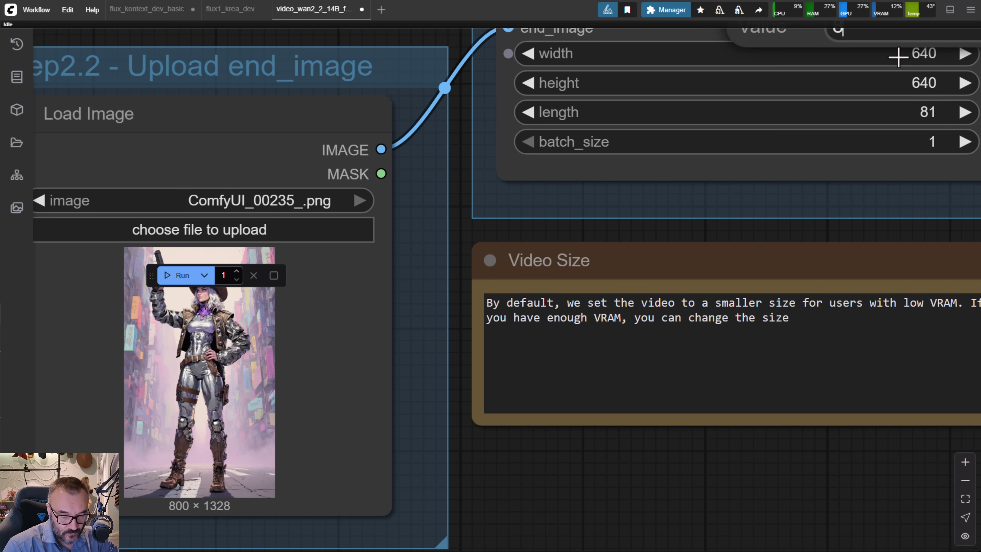
{"action": "type", "text": "00"}
{"action": "key", "text": "Return"}
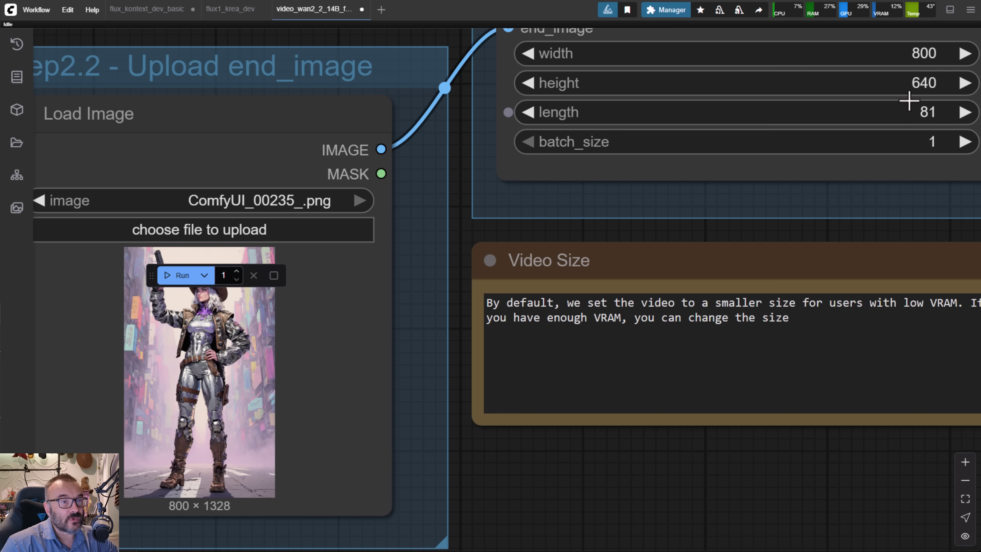
{"action": "left_click", "coordinate": [908, 83]}
{"action": "type", "text": "1"}
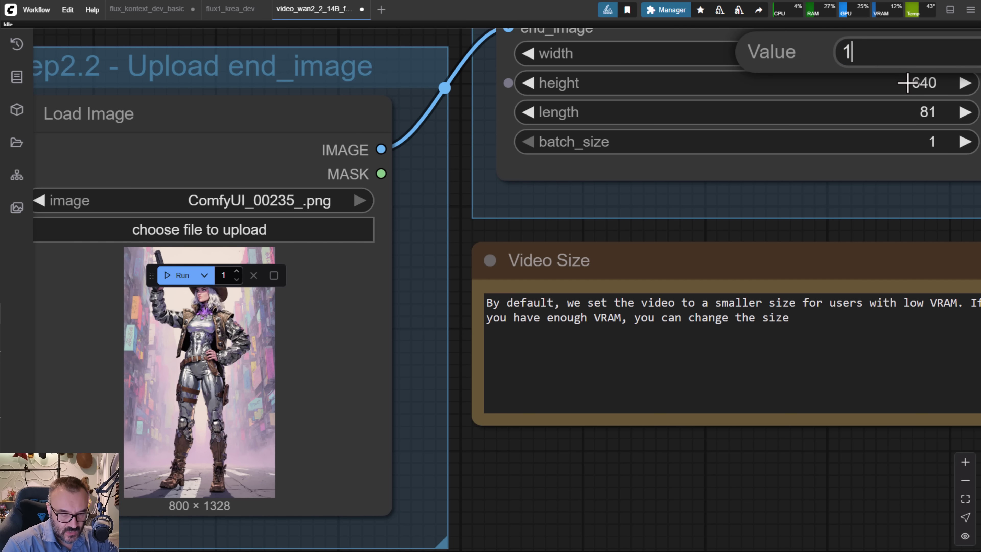
{"action": "type", "text": "328"}
{"action": "key", "text": "Return"}
{"action": "scroll", "coordinate": [885, 72], "scroll_direction": "down", "scroll_amount": 5}
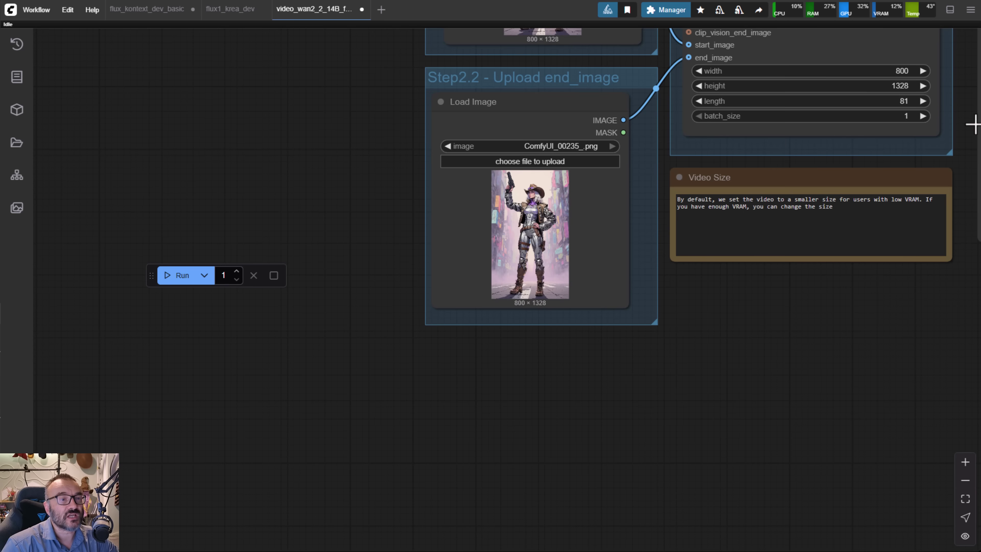
{"action": "scroll", "coordinate": [716, 265], "scroll_direction": "up", "scroll_amount": 3}
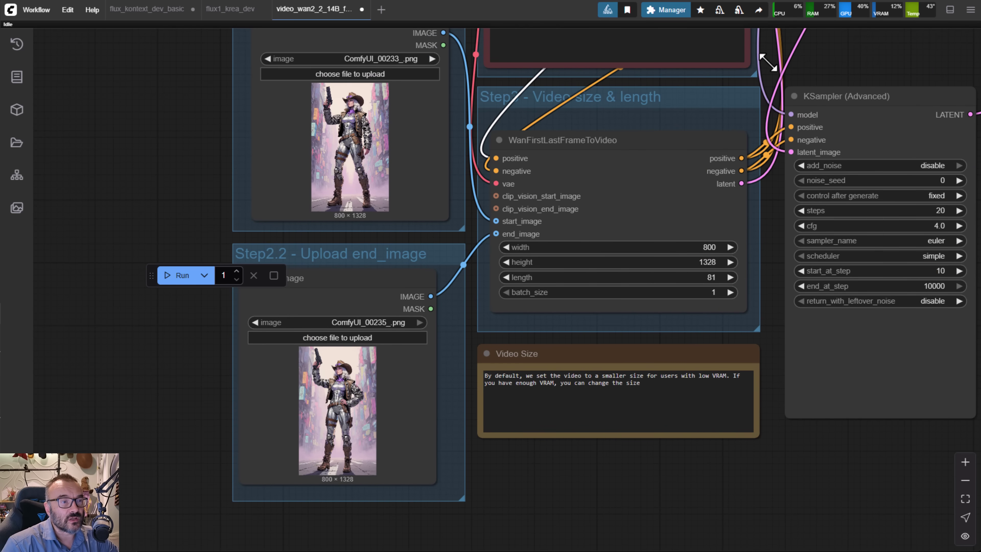
- Inspect the model loaders, prompt nodes and both KSampler (Advanced) stages across the graph
{"action": "scroll", "coordinate": [735, 202], "scroll_direction": "up", "scroll_amount": 4}
{"action": "left_click_drag", "start_coordinate": [734, 203], "coordinate": [629, 90]}
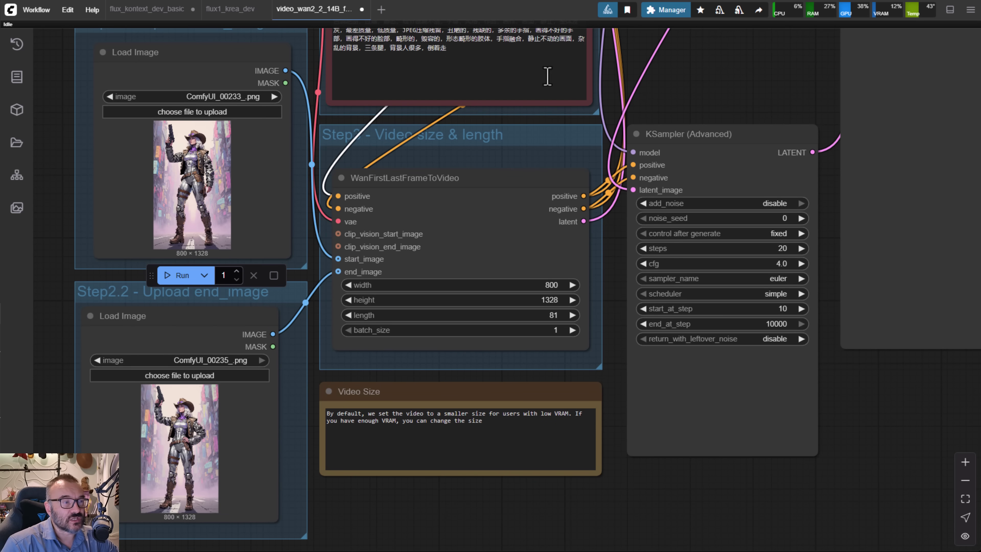
{"action": "left_click_drag", "start_coordinate": [673, 76], "coordinate": [658, 408]}
{"action": "left_click_drag", "start_coordinate": [680, 289], "coordinate": [671, 360]}
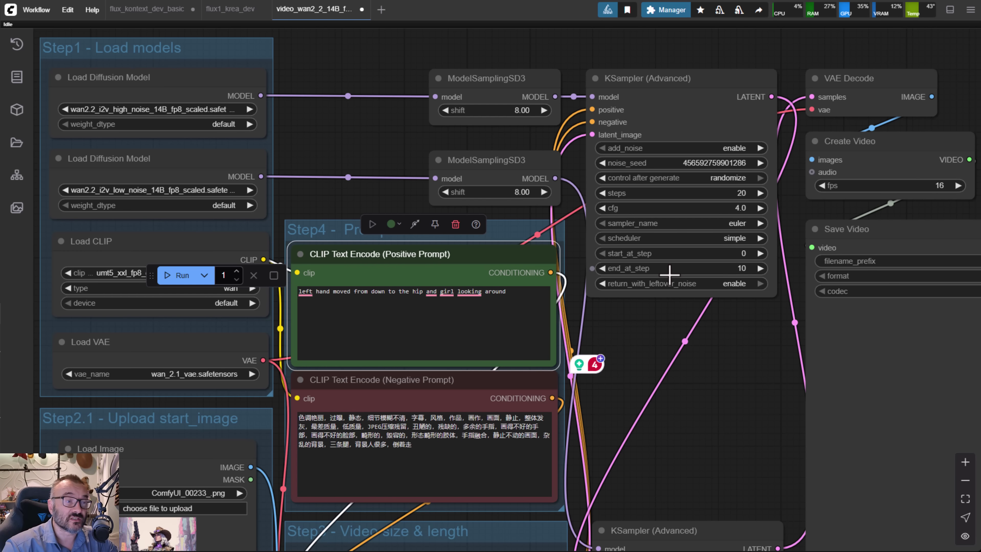
{"action": "scroll", "coordinate": [726, 178], "scroll_direction": "up", "scroll_amount": 4}
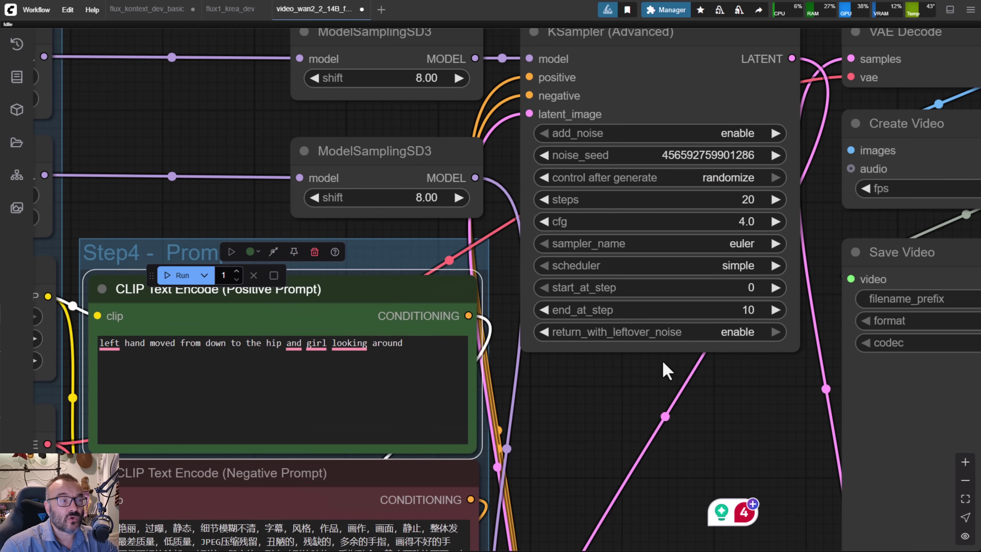
{"action": "left_click_drag", "start_coordinate": [565, 135], "coordinate": [645, 237]}
{"action": "left_click_drag", "start_coordinate": [289, 276], "coordinate": [207, 228]}
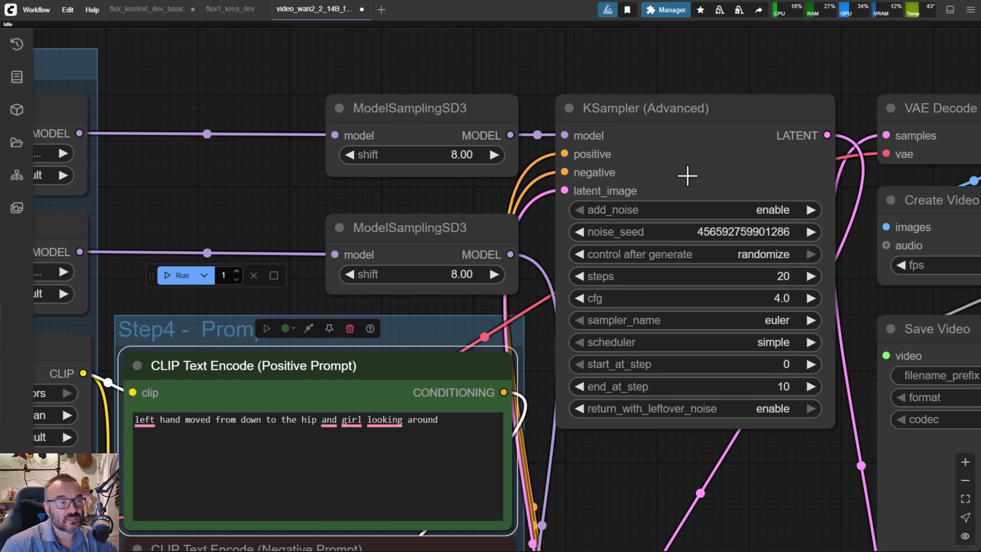
{"action": "left_click_drag", "start_coordinate": [687, 176], "coordinate": [658, 94]}
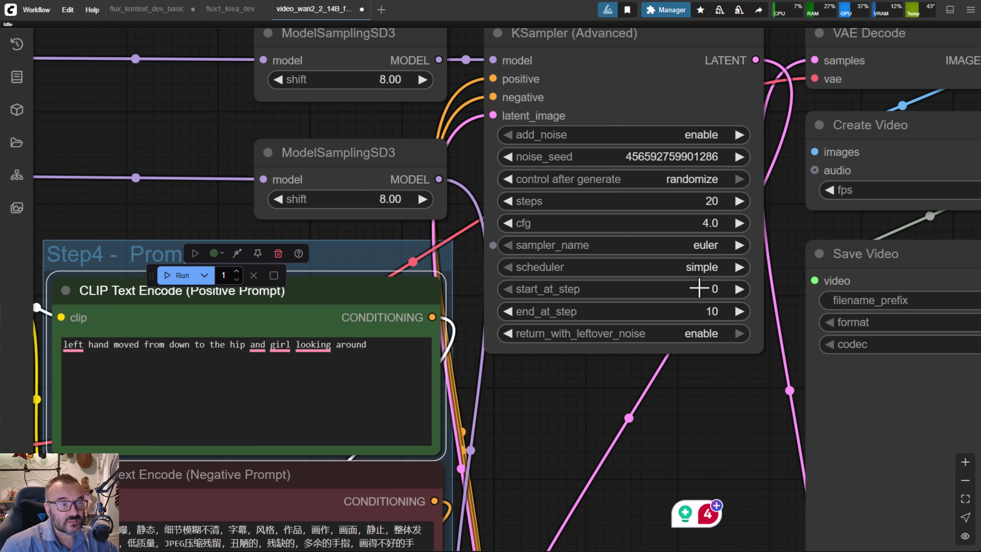
- Recheck the video size settings, then switch to File Explorer's output video folder
{"action": "scroll", "coordinate": [692, 232], "scroll_direction": "down", "scroll_amount": 10}
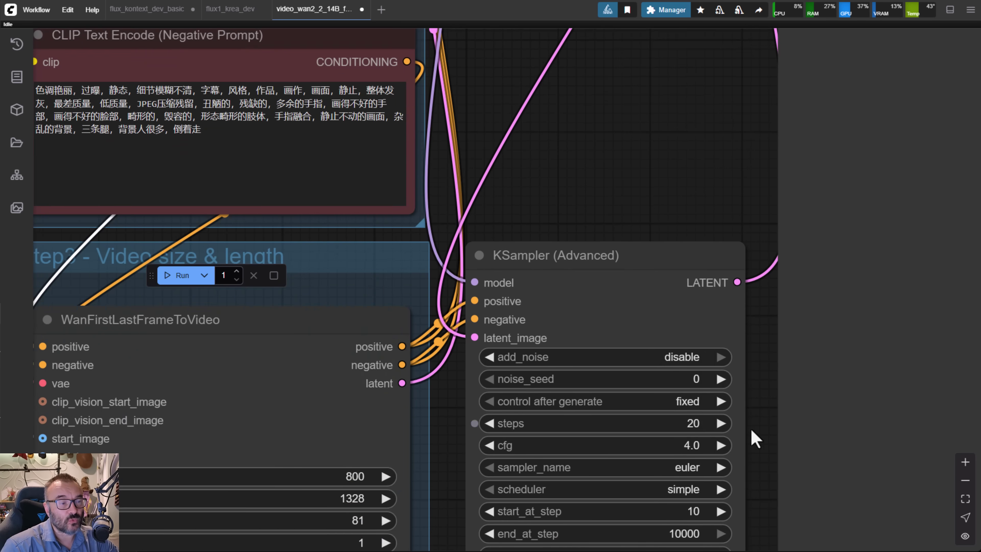
{"action": "left_click_drag", "start_coordinate": [750, 427], "coordinate": [740, 157]}
{"action": "scroll", "coordinate": [534, 180], "scroll_direction": "up", "scroll_amount": 1}
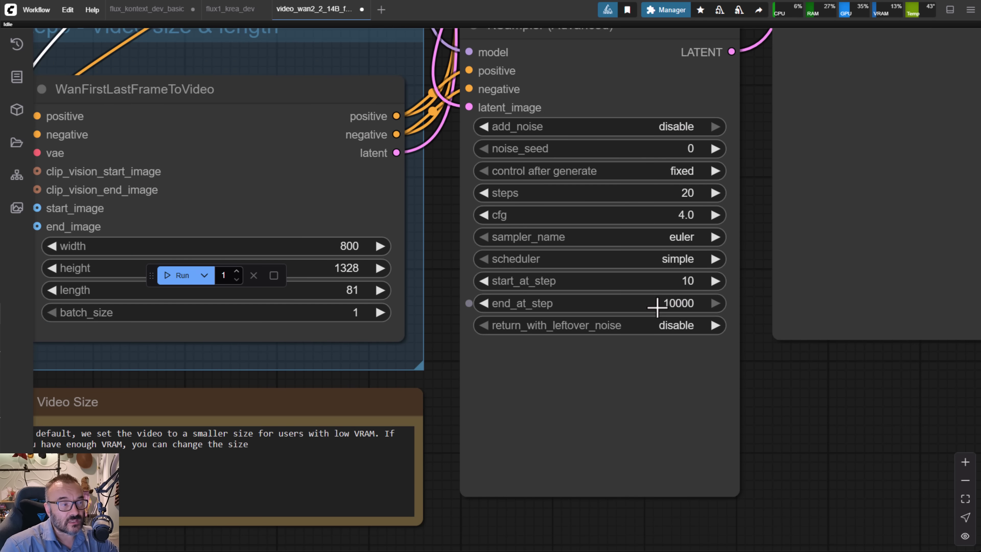
{"action": "scroll", "coordinate": [657, 307], "scroll_direction": "down", "scroll_amount": 5}
{"action": "scroll", "coordinate": [565, 235], "scroll_direction": "up", "scroll_amount": 5}
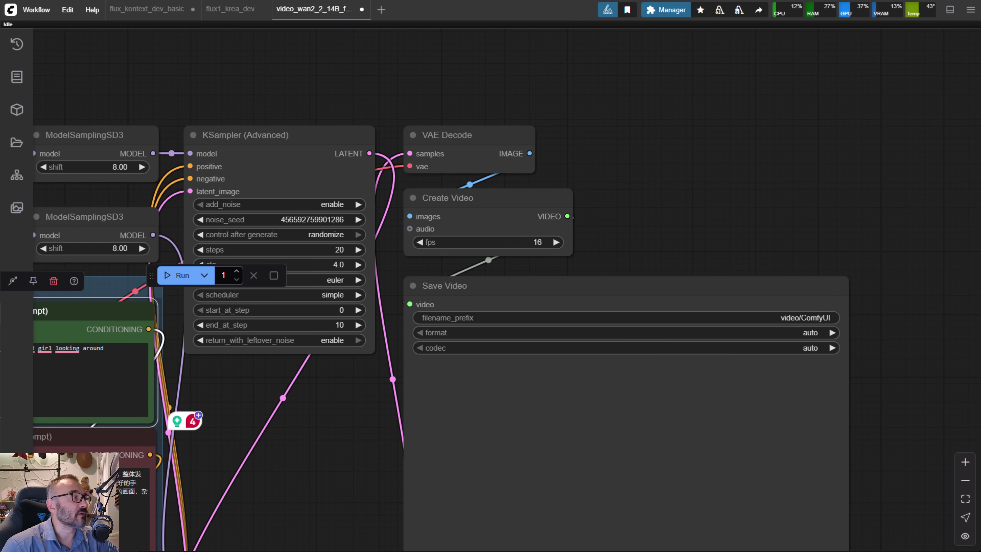
{"action": "key", "text": "alt+Tab"}
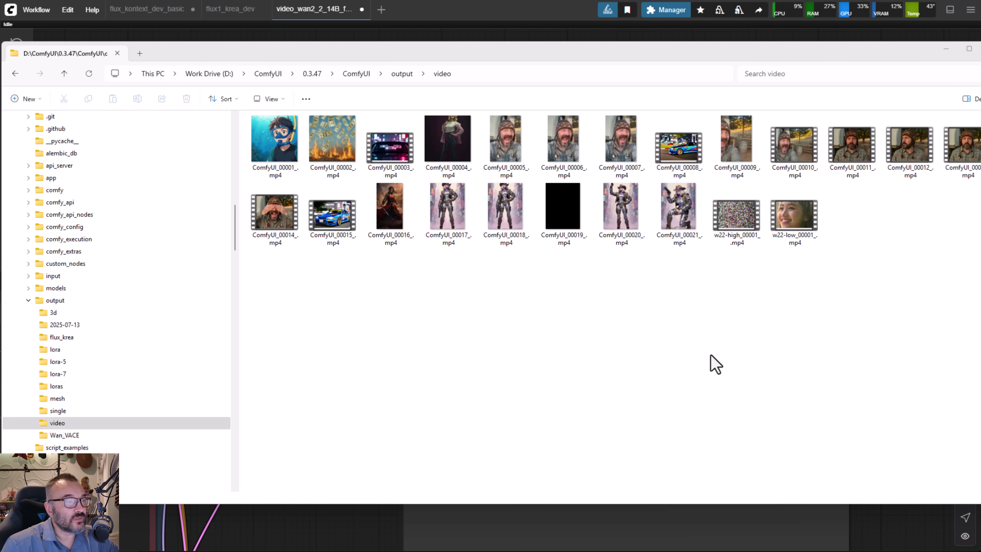
- Play ComfyUI_00018_.mp4 from the output video folder in Media Player
{"action": "left_click", "coordinate": [497, 217]}
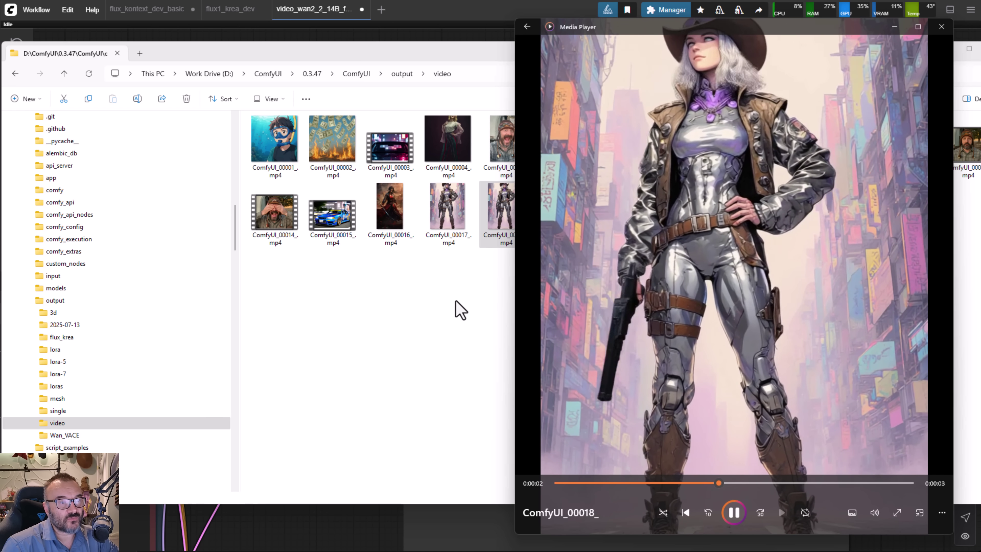
- Play ComfyUI_00020_.mp4 from the video folder, then close Media Player
{"action": "left_click", "coordinate": [455, 309]}
{"action": "double_click", "coordinate": [635, 208]}
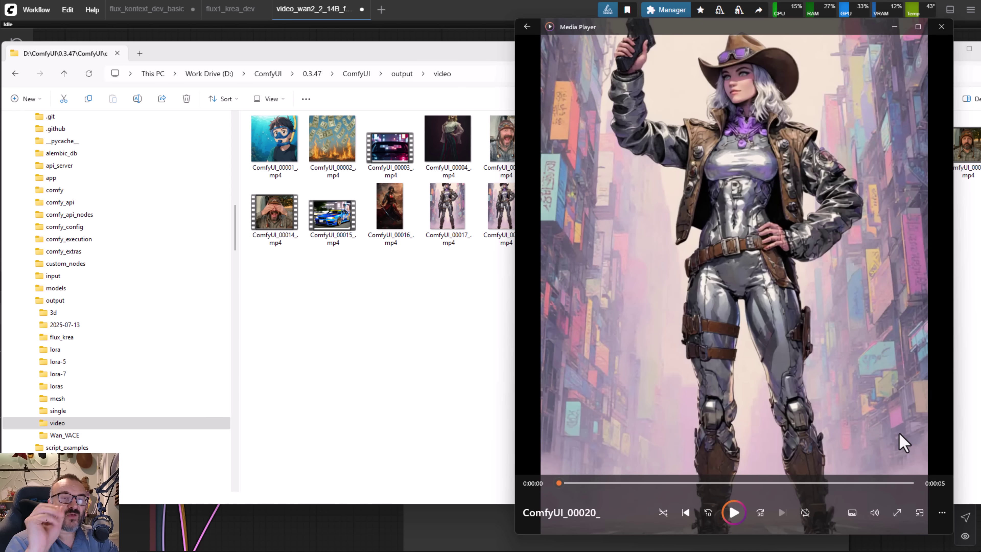
{"action": "left_click", "coordinate": [942, 27]}
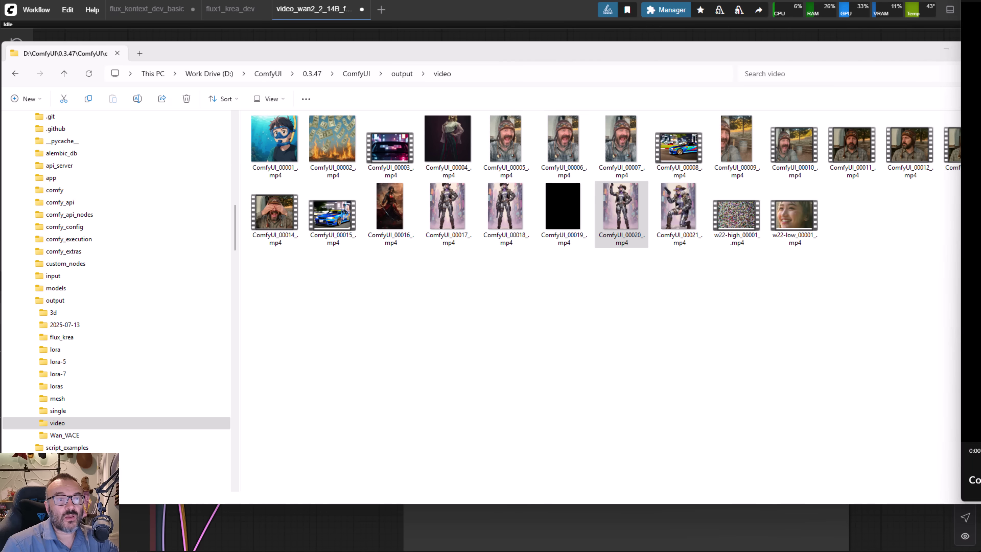